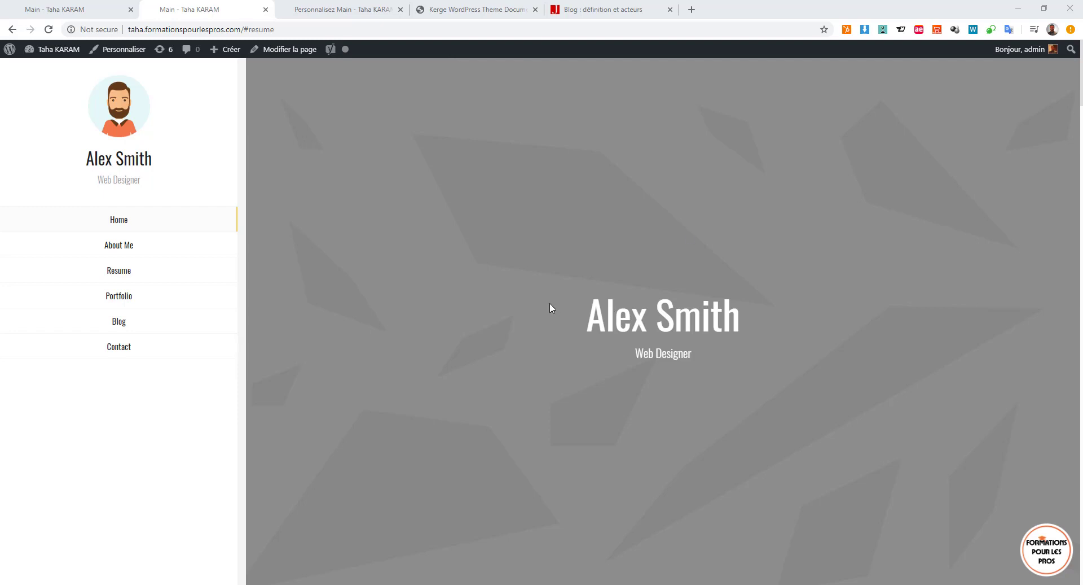
# - Review the one-page site's sections from Home and About Me through Resume, Portfolio and Blog to Contact
pyautogui.click(119, 244)
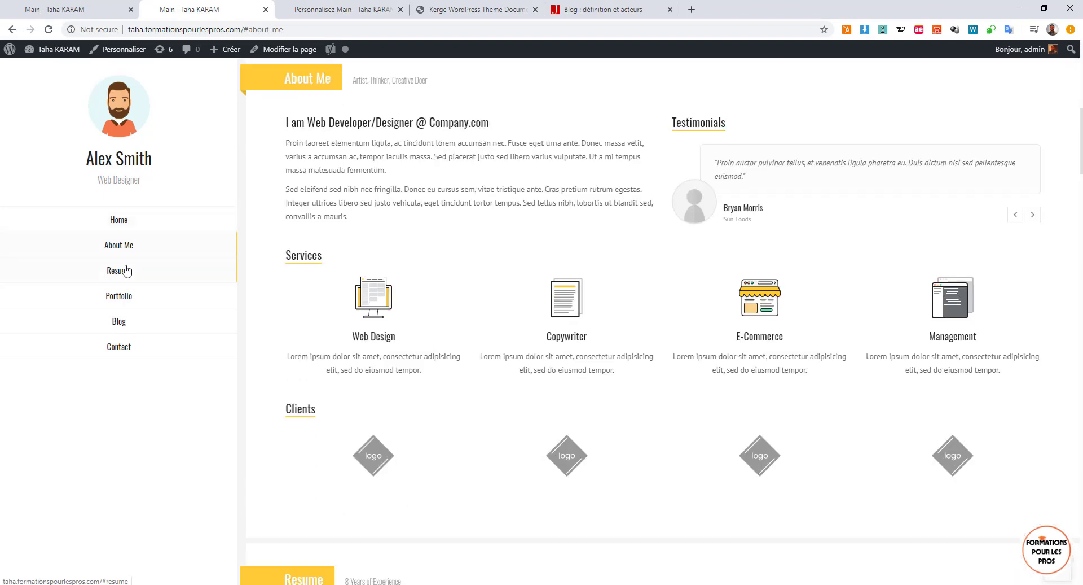
pyautogui.click(126, 270)
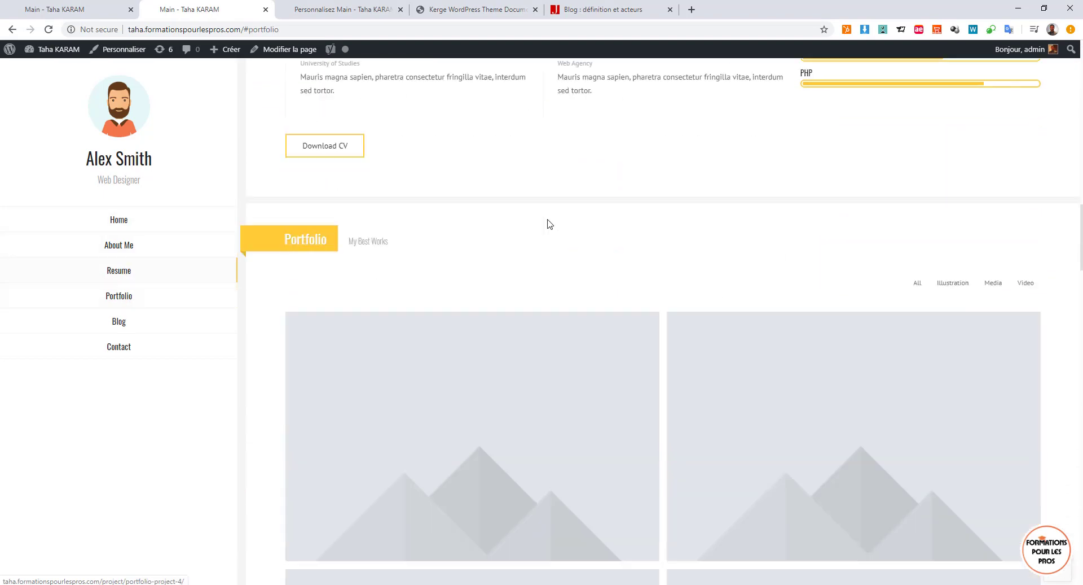
pyautogui.scroll(10, 546, 222)
pyautogui.scroll(15, 547, 224)
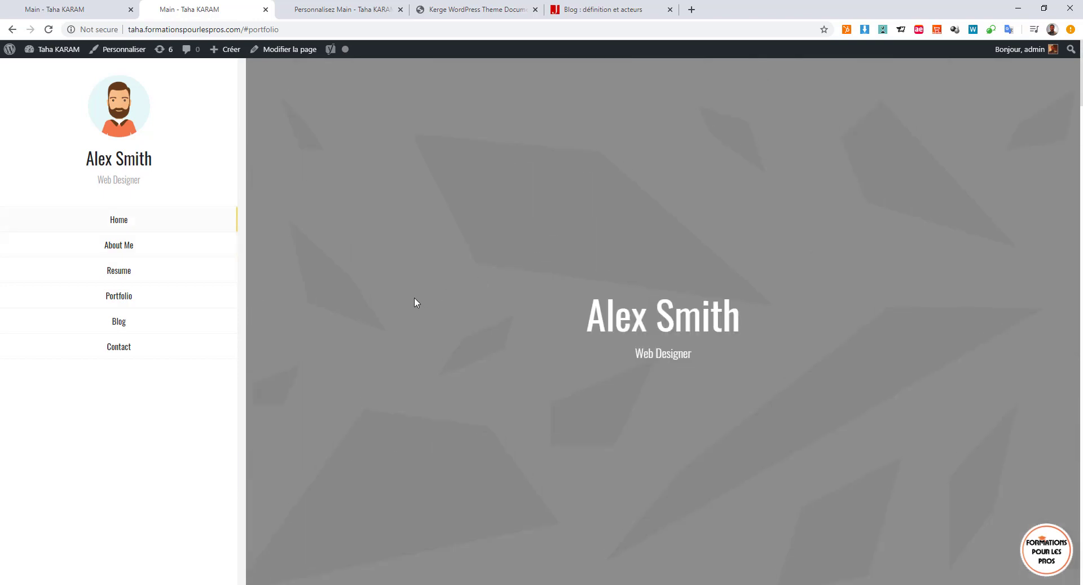
pyautogui.scroll(-7, 414, 303)
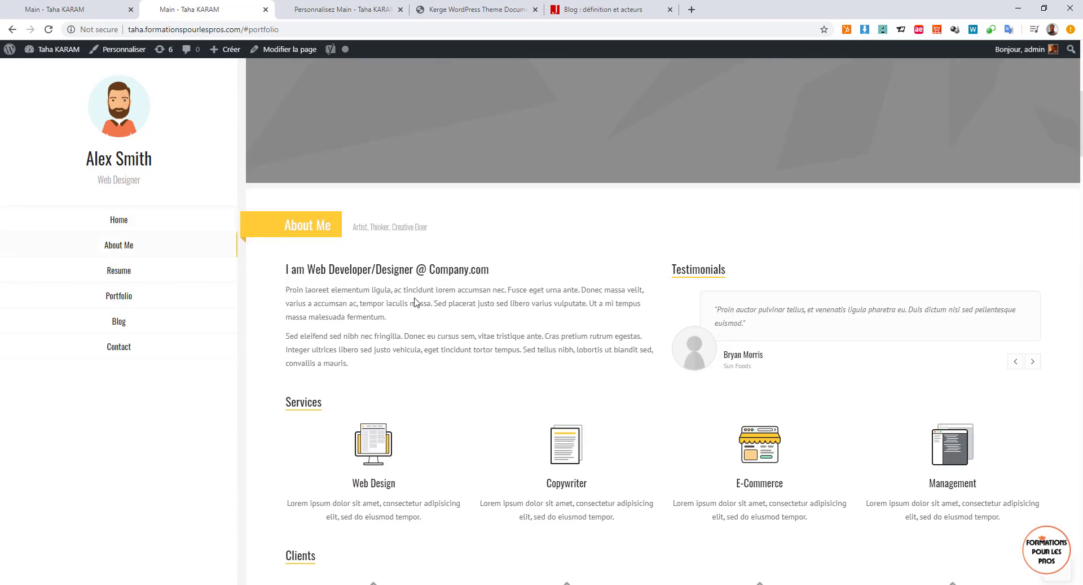
pyautogui.scroll(-8, 414, 302)
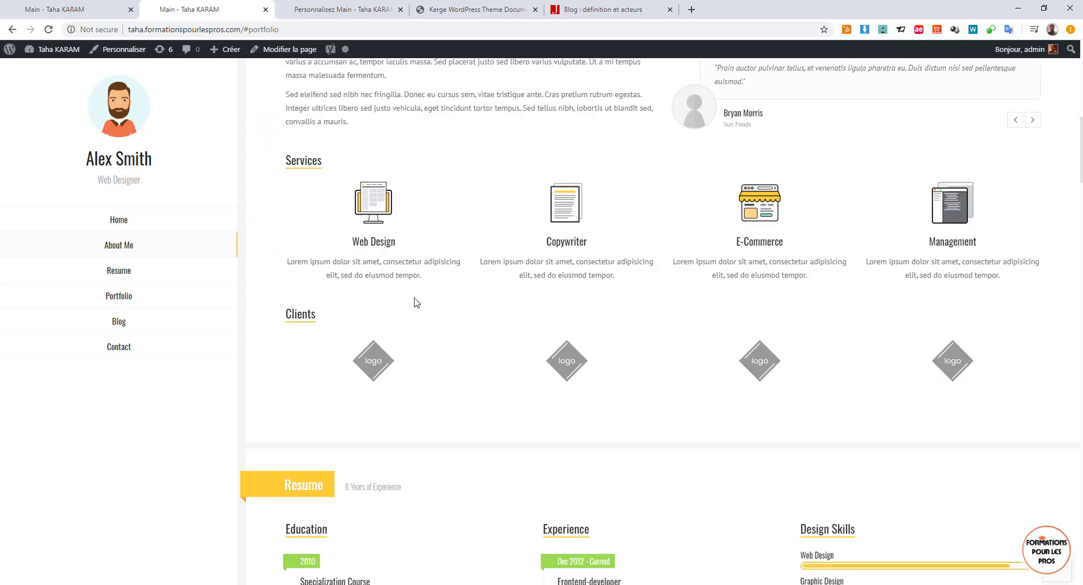
pyautogui.scroll(-10, 415, 303)
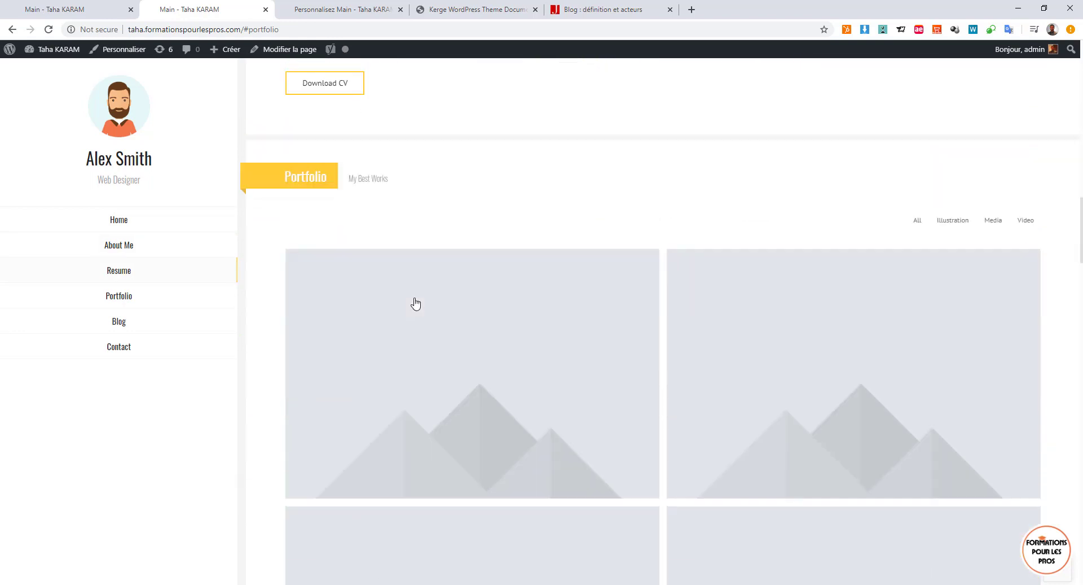
pyautogui.scroll(-10, 415, 304)
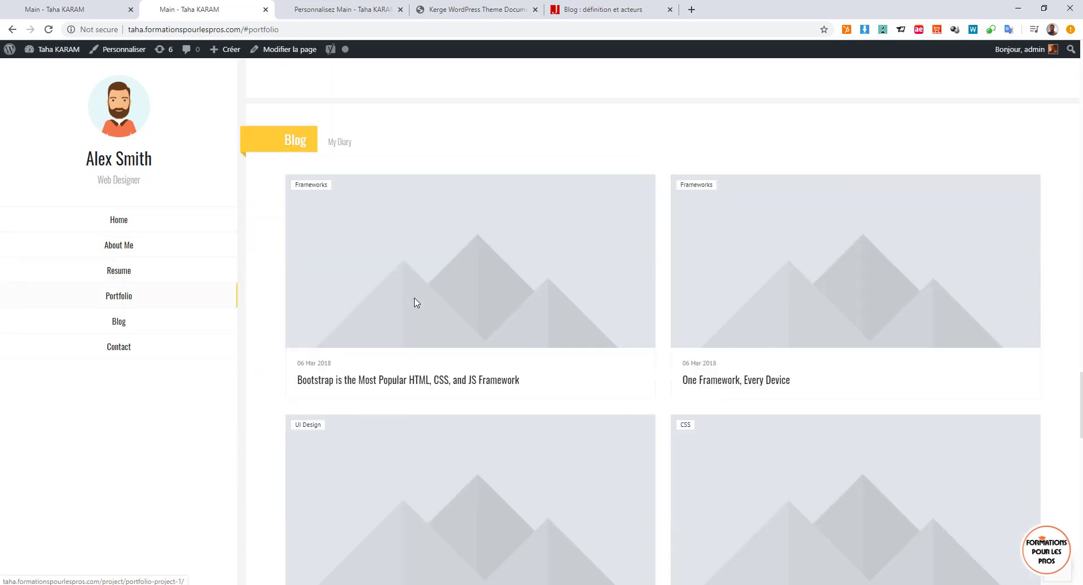
pyautogui.scroll(-3, 416, 304)
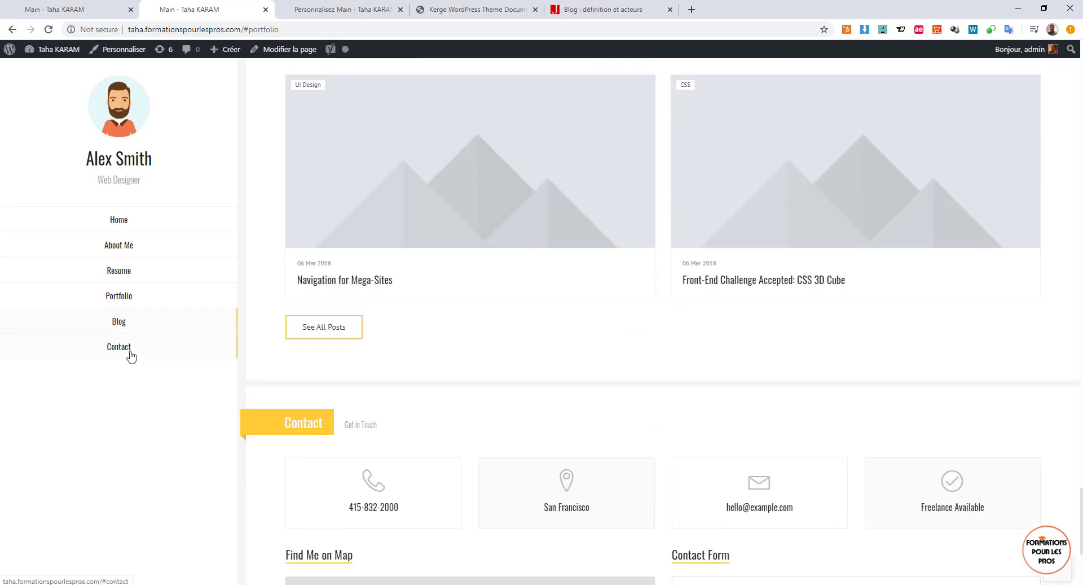
pyautogui.click(130, 353)
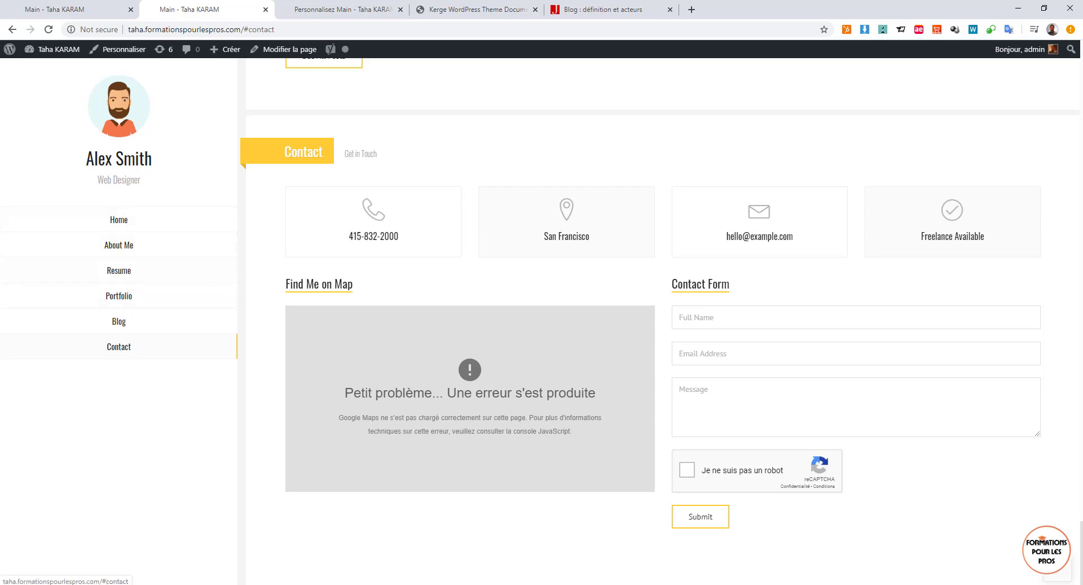
# - Switch to the translated version of the site, open its WordPress dashboard and list all pages
pyautogui.click(73, 7)
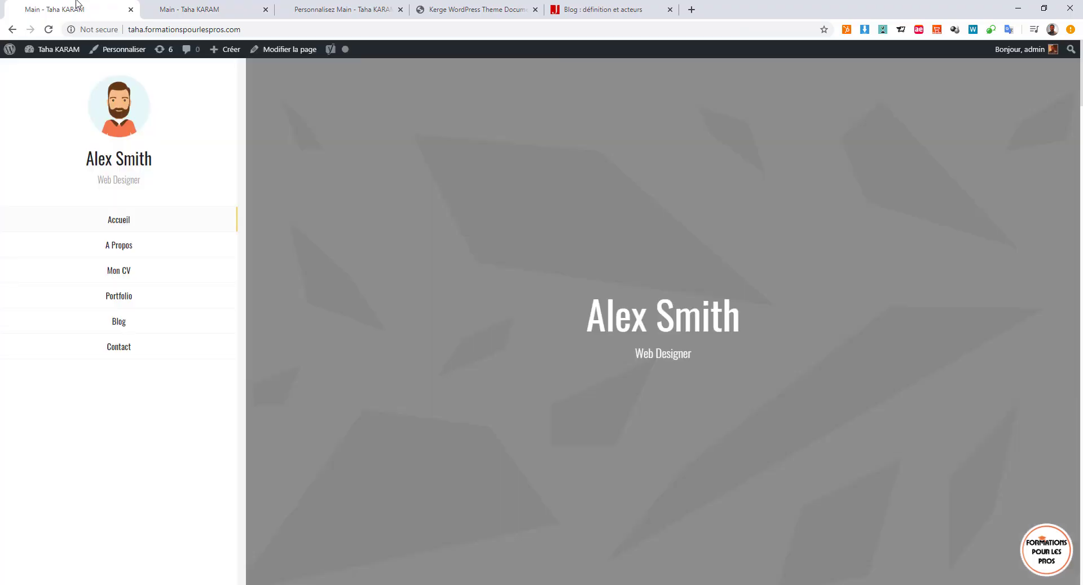
pyautogui.moveTo(54, 49)
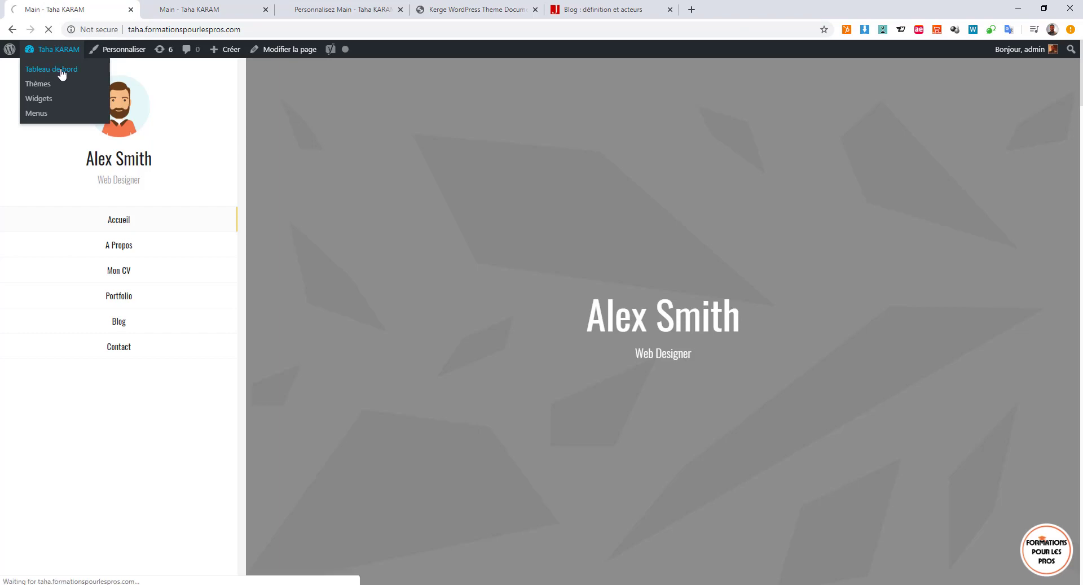
pyautogui.click(62, 70)
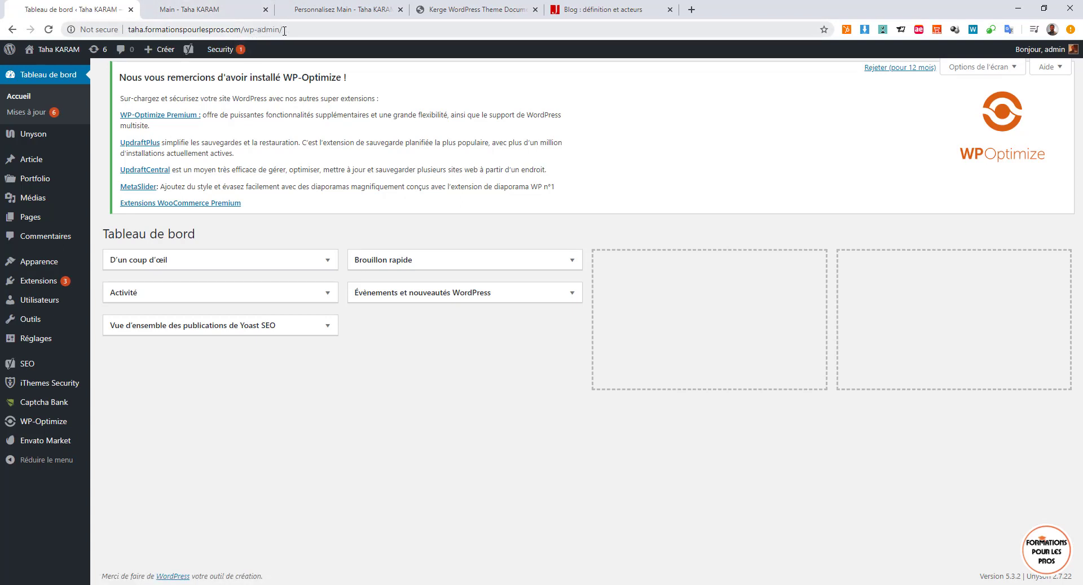
pyautogui.moveTo(79, 217)
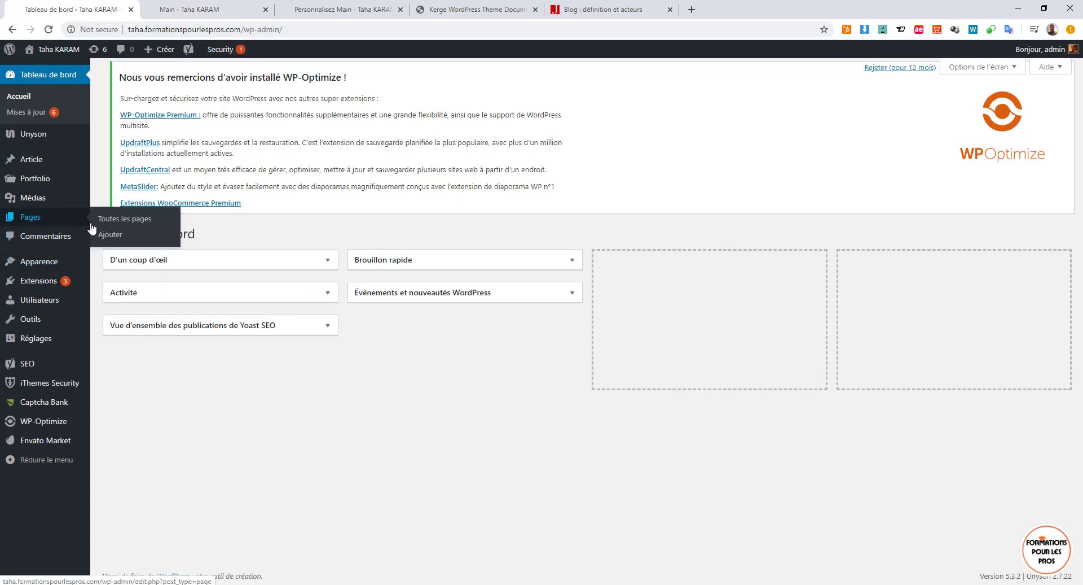
pyautogui.click(126, 225)
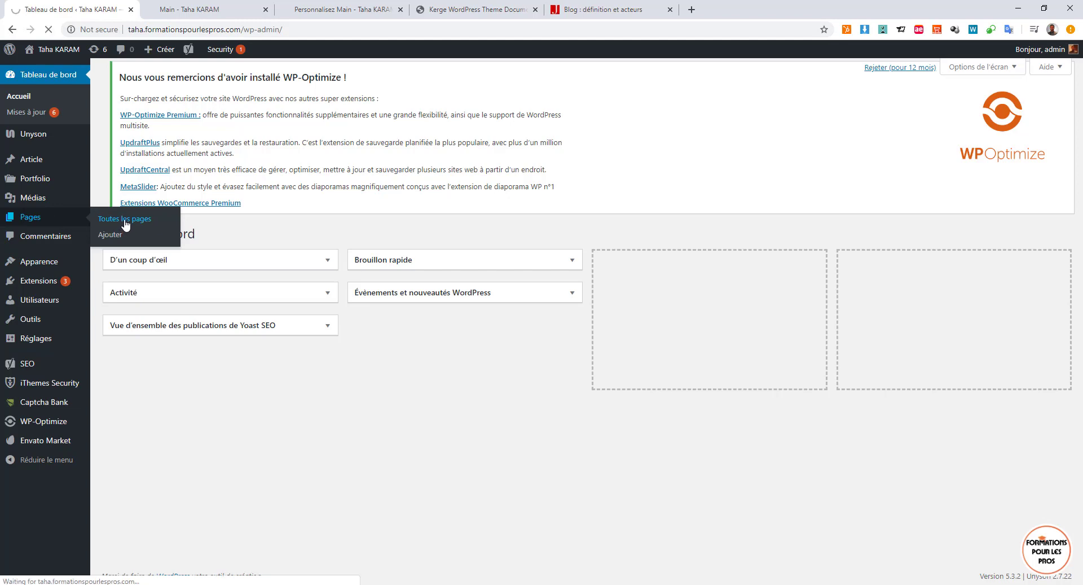
# - Compare the list of WordPress pages with the menu entries and sections of the live site
pyautogui.click(174, 7)
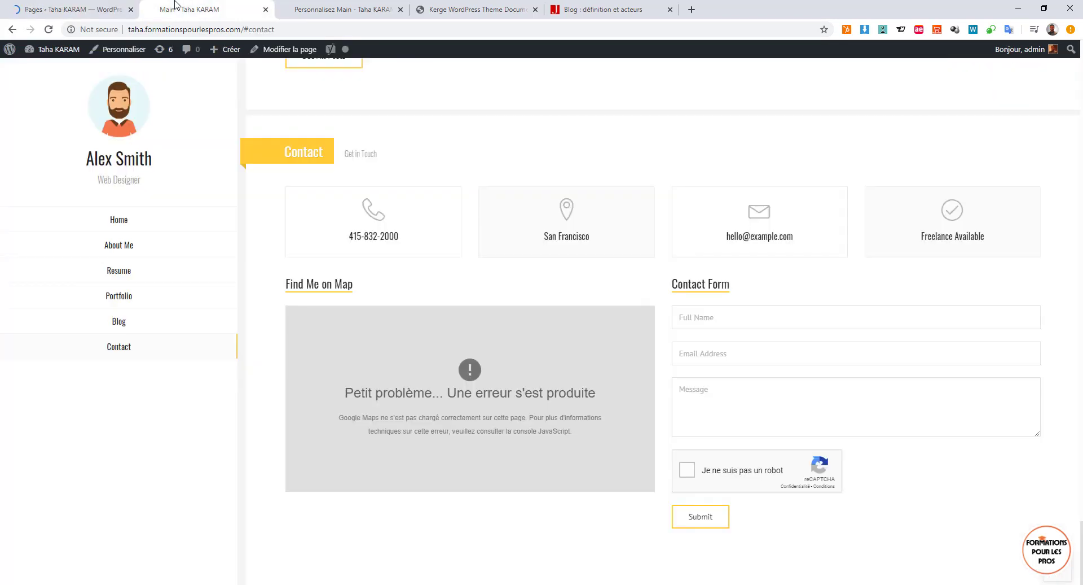
pyautogui.click(53, 8)
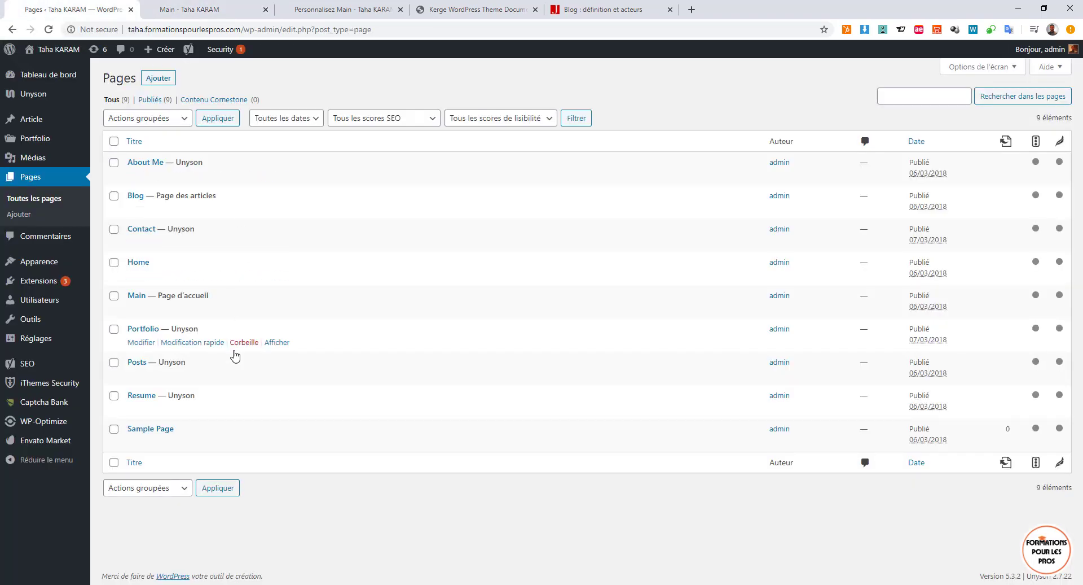
pyautogui.click(176, 7)
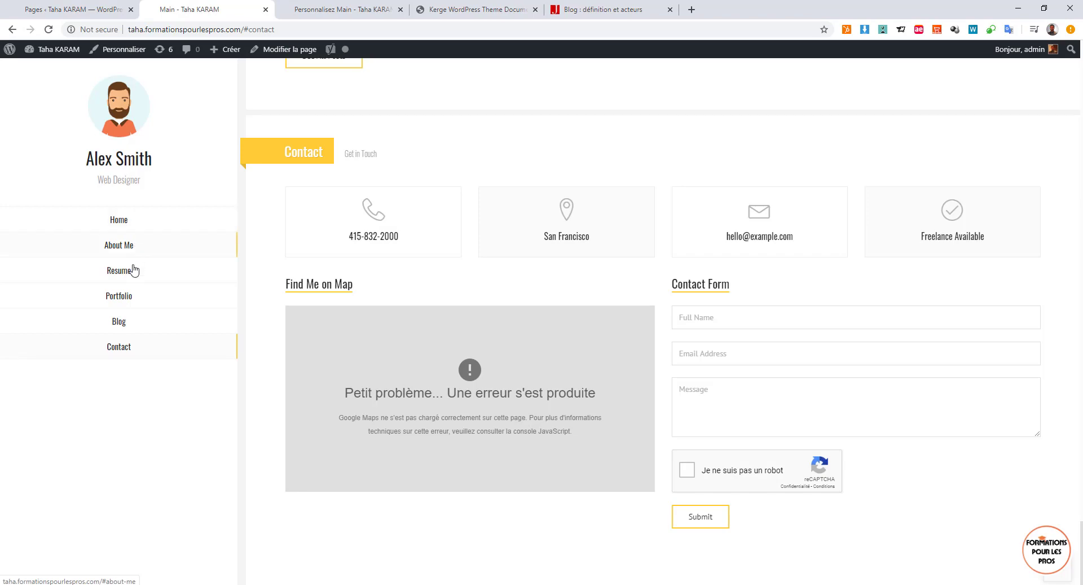
pyautogui.click(74, 9)
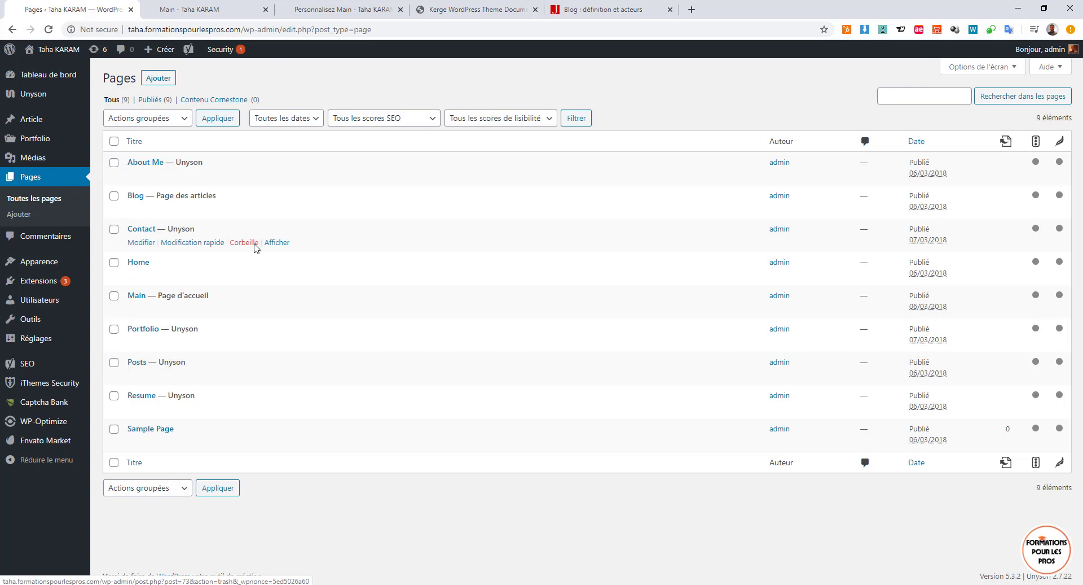
pyautogui.click(200, 4)
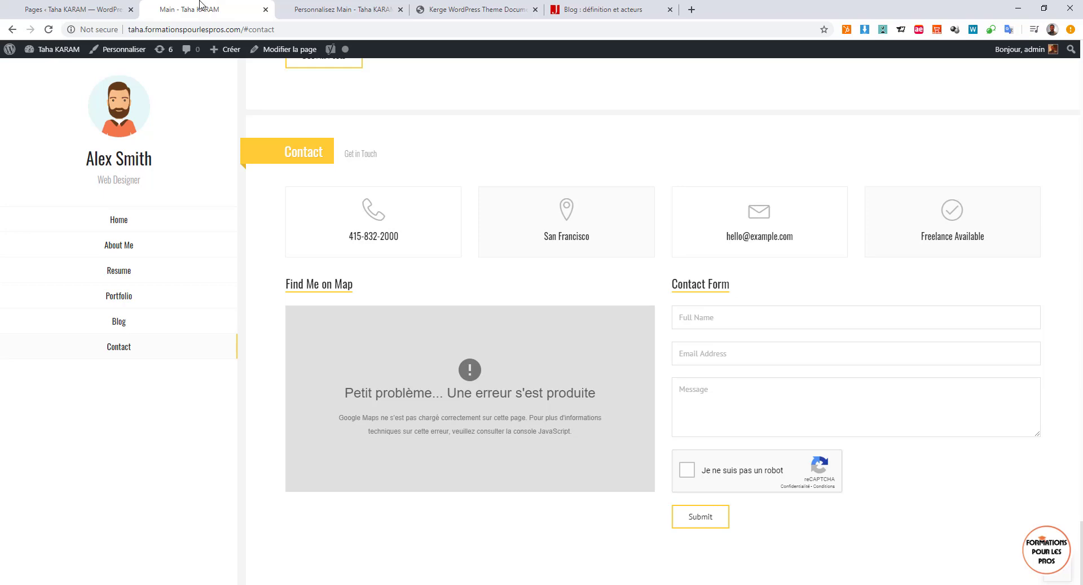
pyautogui.scroll(8, 237, 351)
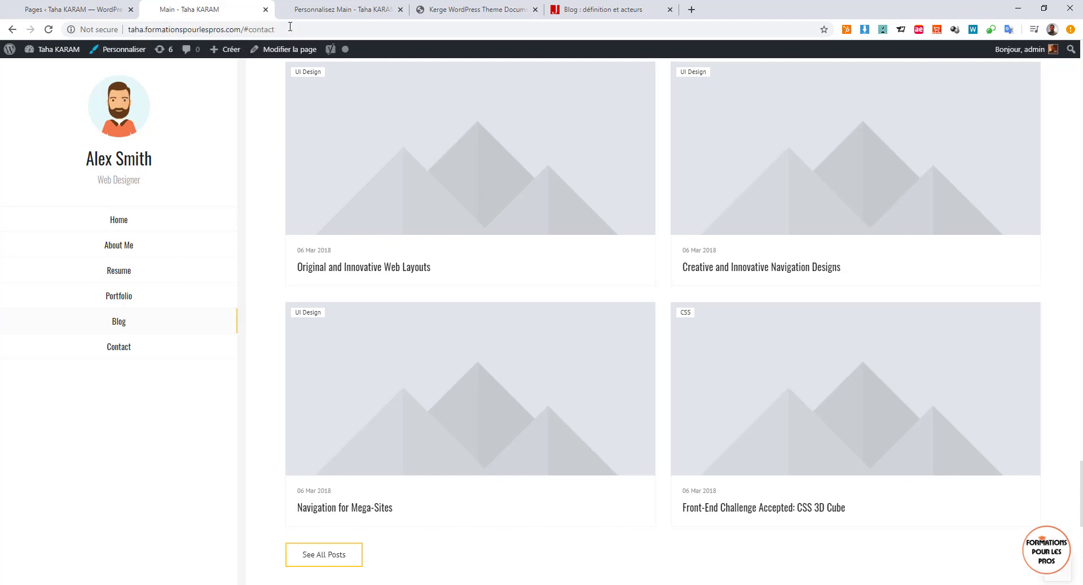
# - Open the public site in a new tab from the WordPress administration and view it
pyautogui.click(112, 6)
pyautogui.moveTo(61, 63)
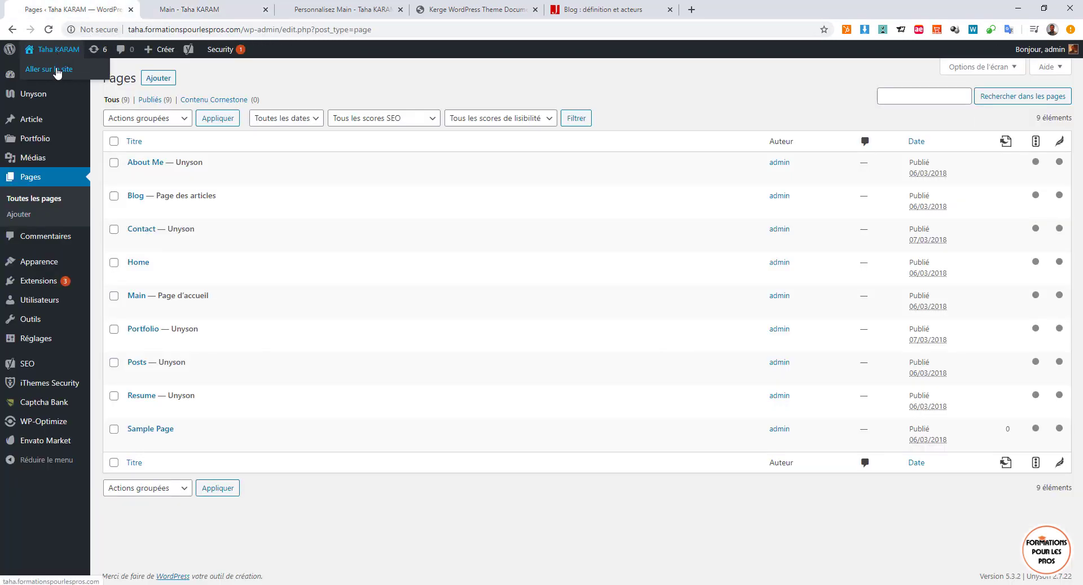
pyautogui.middleClick(57, 70)
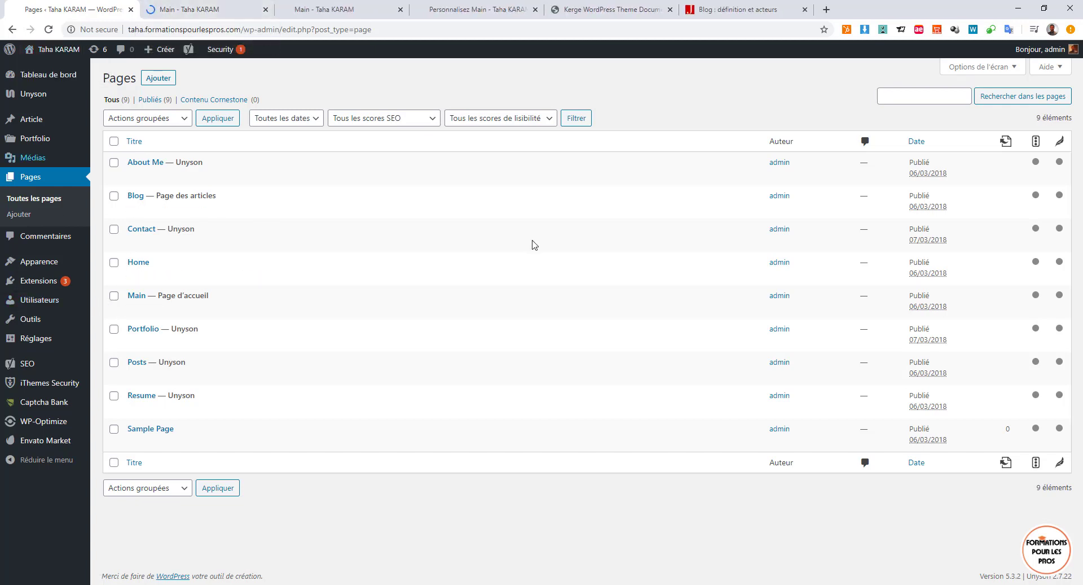
pyautogui.moveTo(185, 382)
pyautogui.moveTo(67, 265)
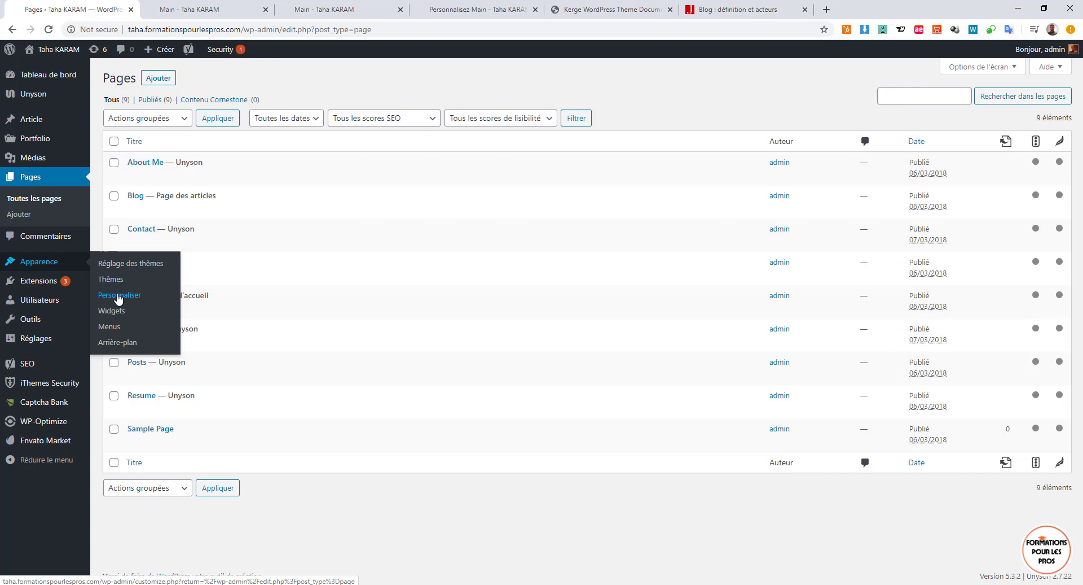
pyautogui.click(191, 9)
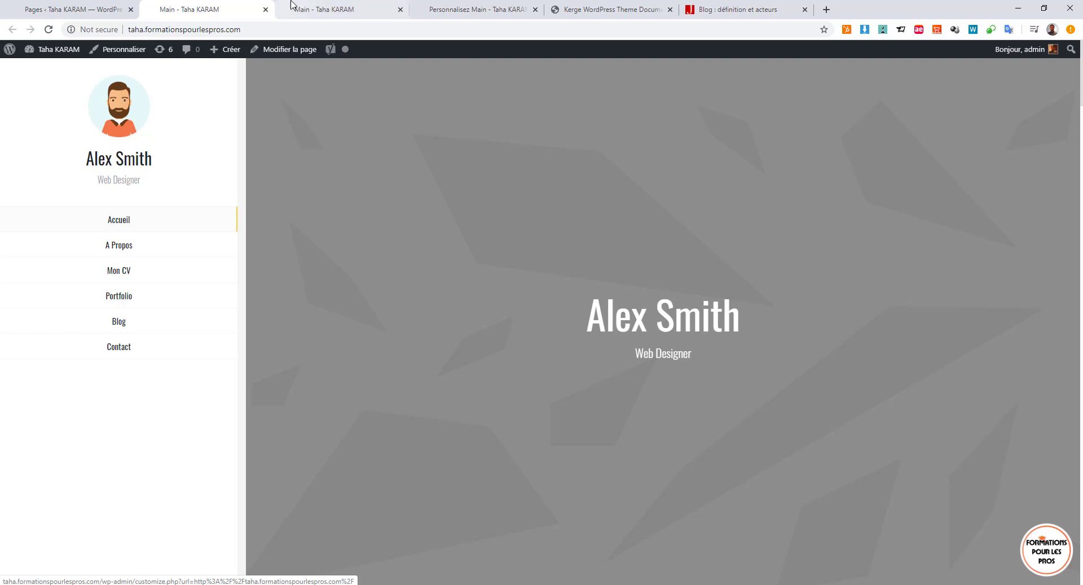
# - In the Customizer's site identity settings, set the slogan to "Consultant-Formateur en Marketing Digital" and publish the change
pyautogui.click(443, 8)
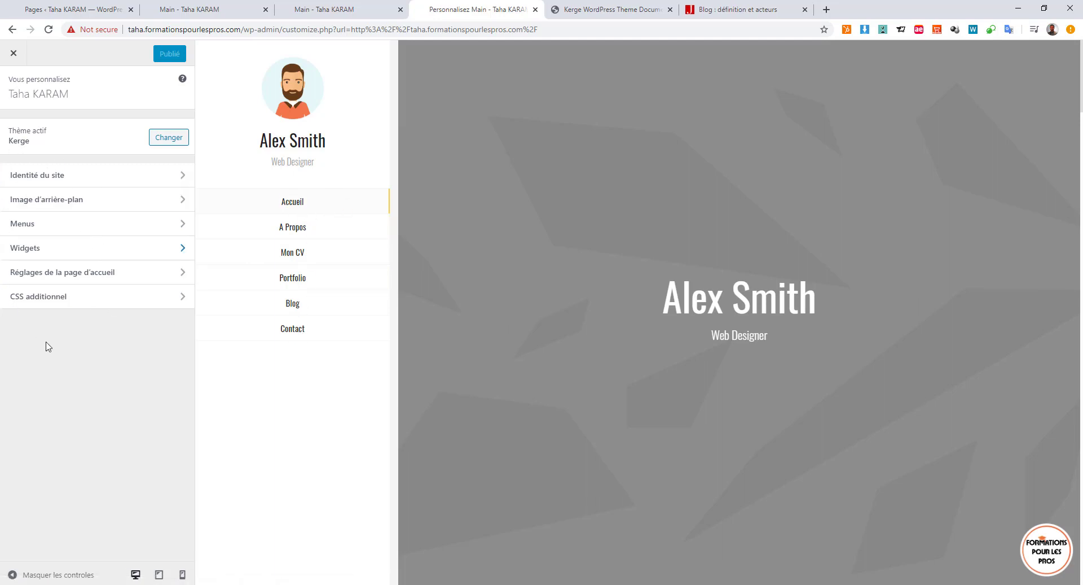
pyautogui.click(51, 181)
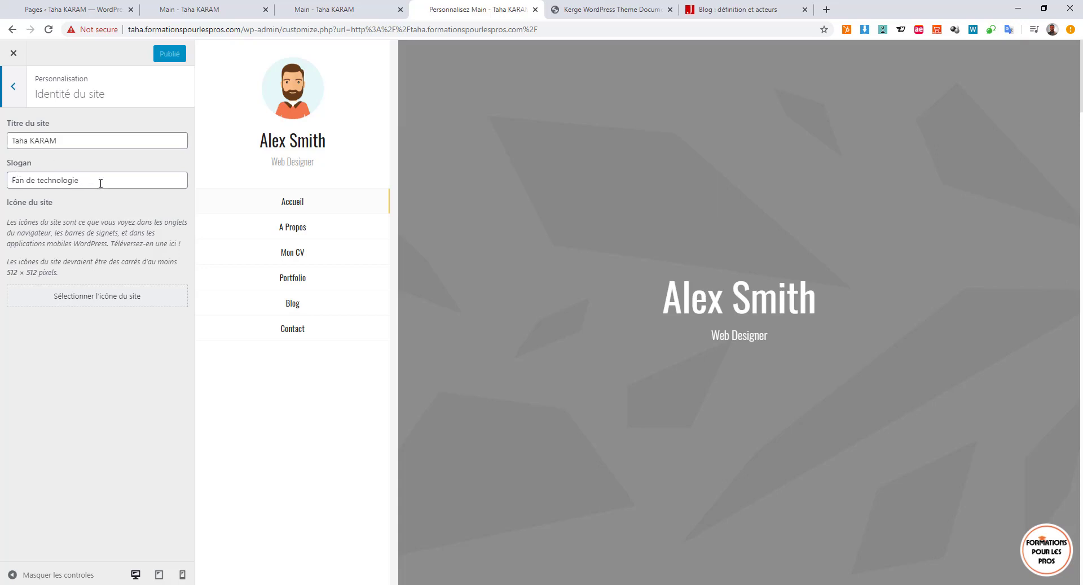
pyautogui.tripleClick(101, 180)
pyautogui.write('Consultant-Formateur en Marketing Digital')
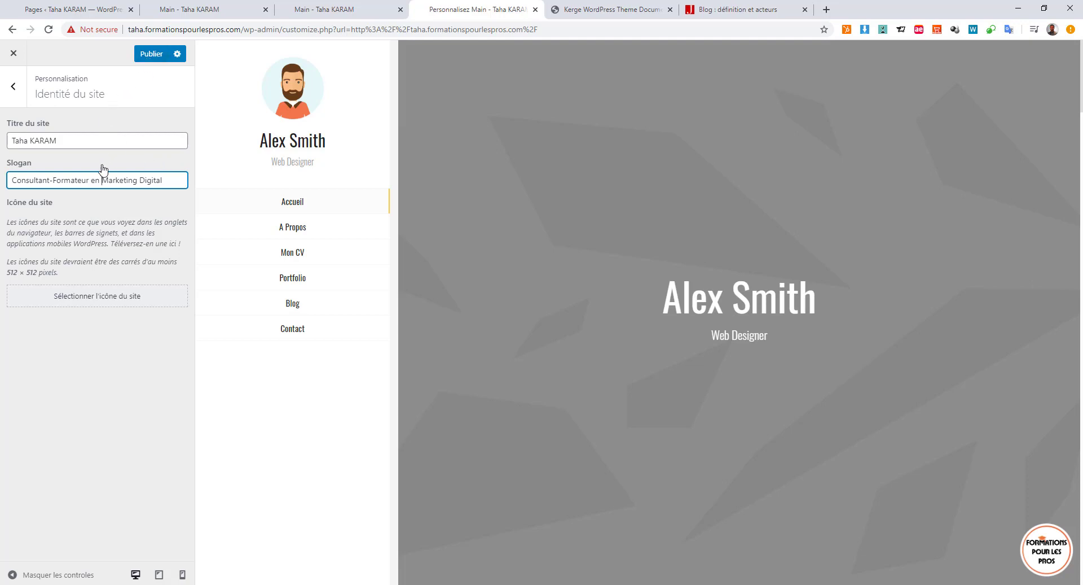
pyautogui.click(150, 56)
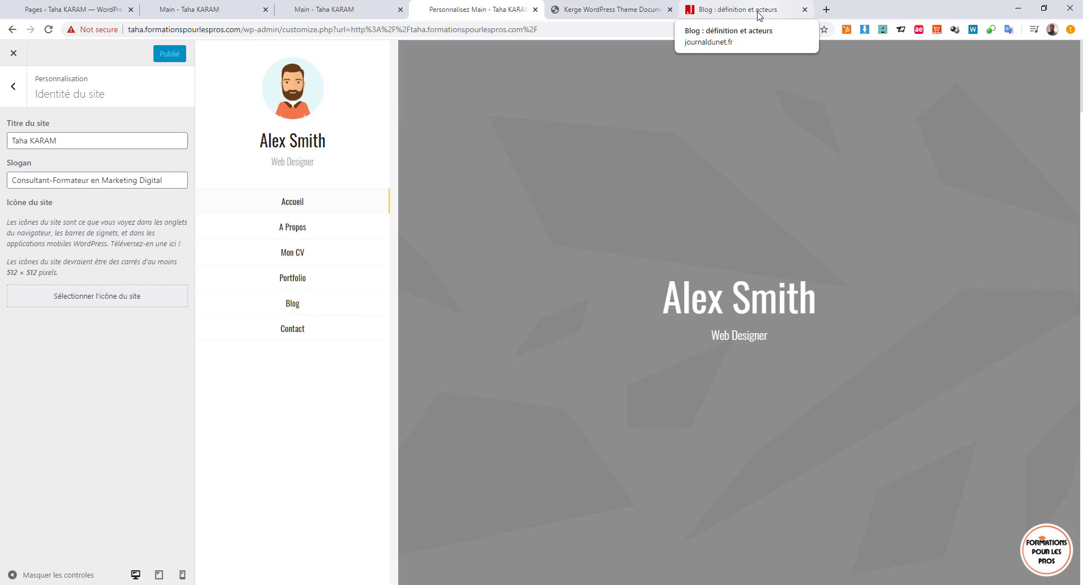
# - Set the site's background image to Session-28-scaled.jpg from the media library
pyautogui.click(14, 88)
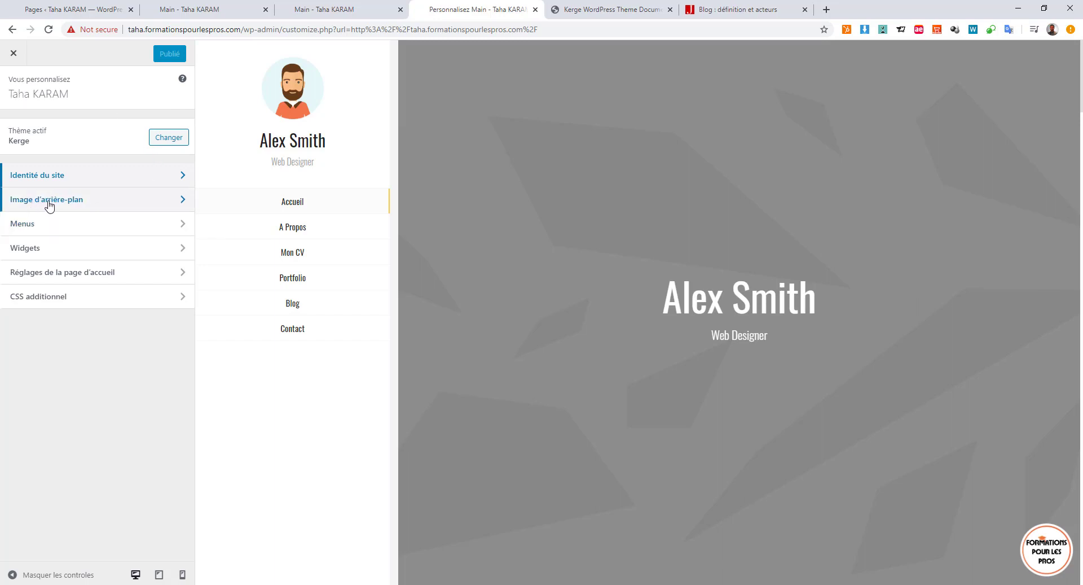
pyautogui.click(49, 202)
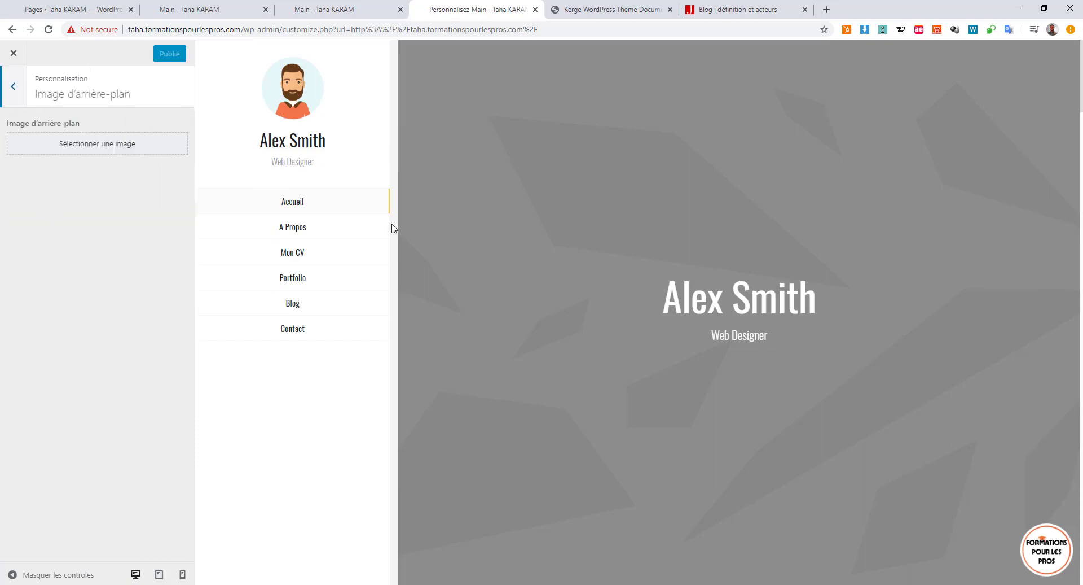
pyautogui.scroll(-4, 510, 397)
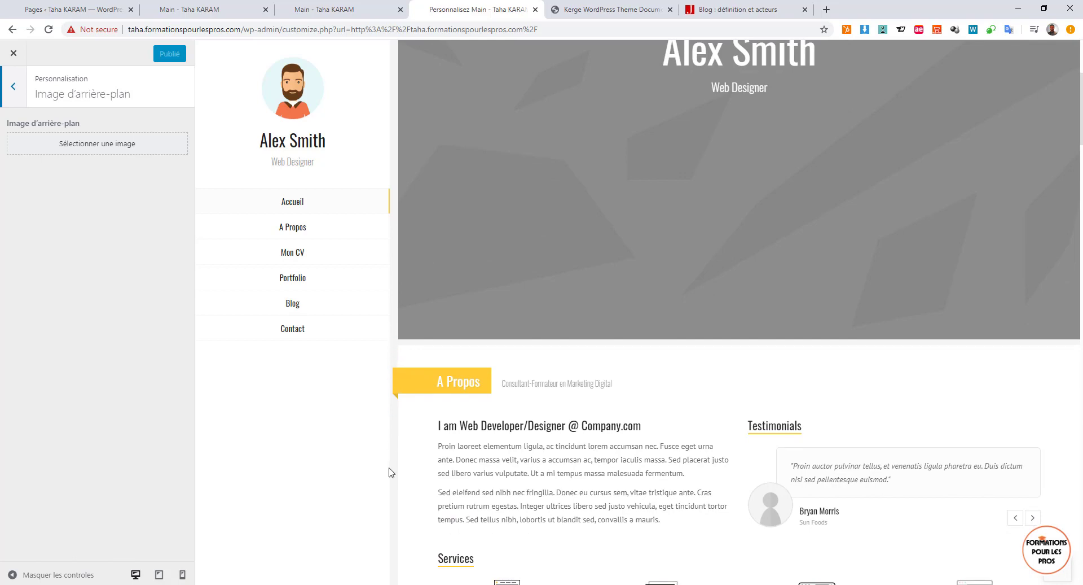
pyautogui.scroll(-2, 395, 477)
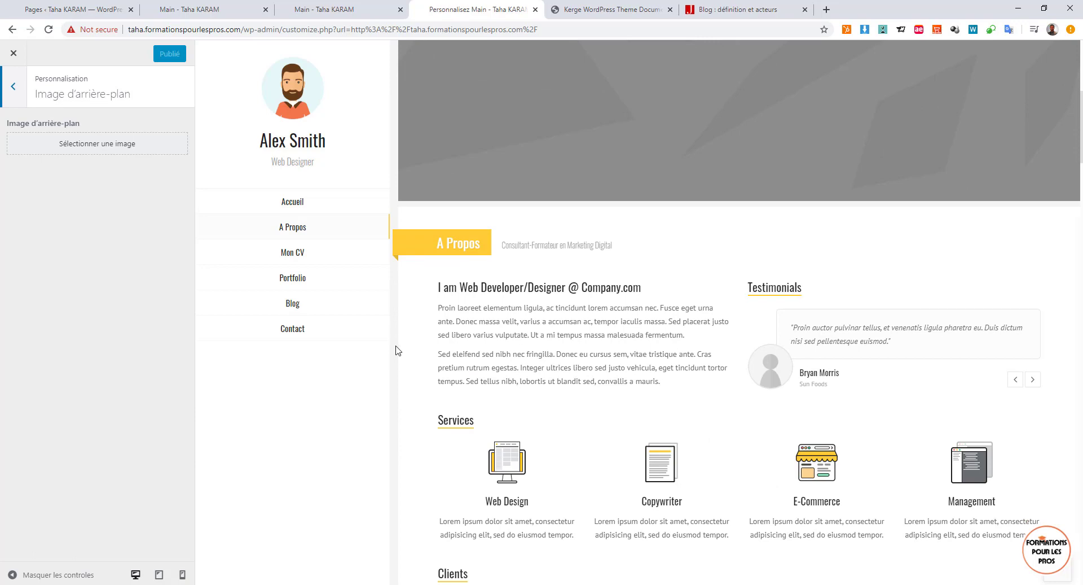
pyautogui.click(88, 144)
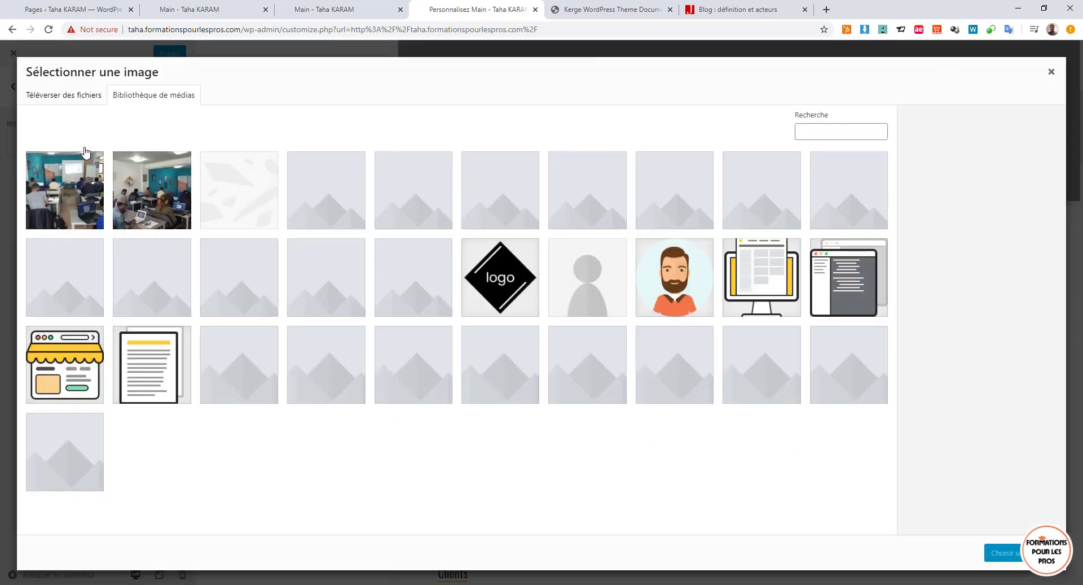
pyautogui.click(133, 196)
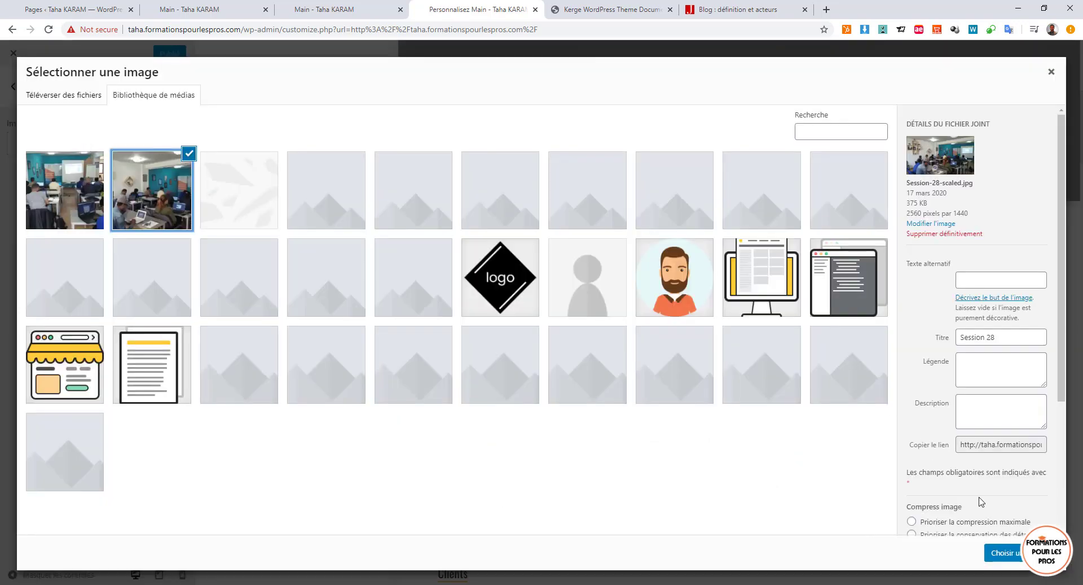
pyautogui.click(1003, 552)
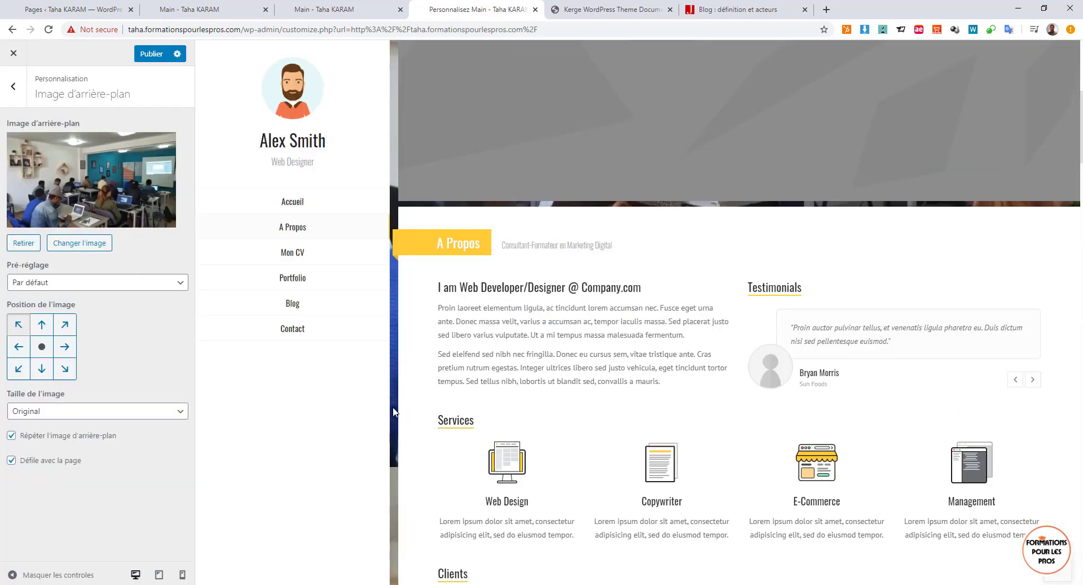
# - Remove the site's background image and return to the Customizer's main settings
pyautogui.click(24, 243)
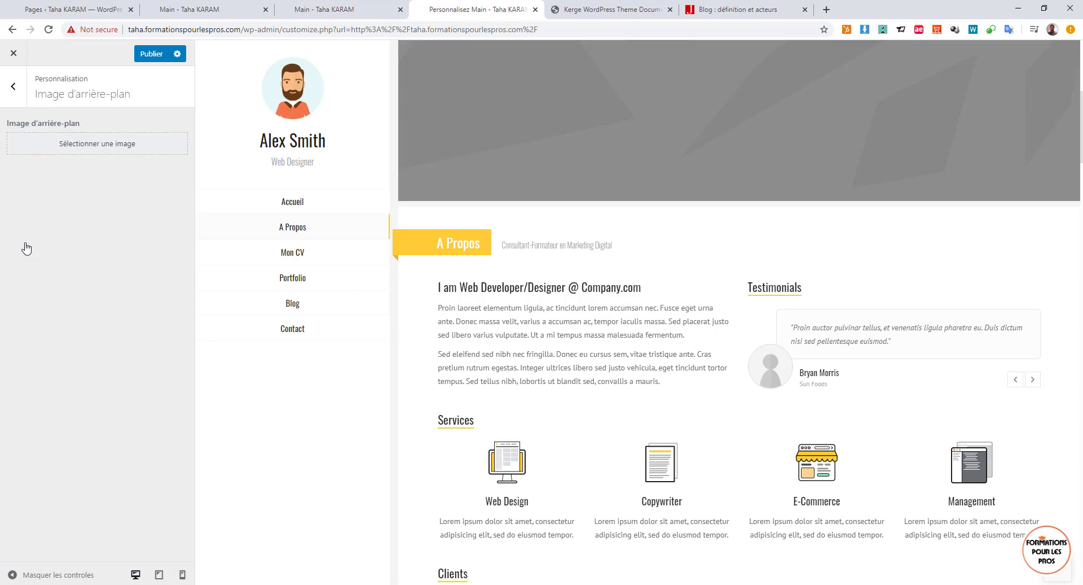
pyautogui.click(15, 87)
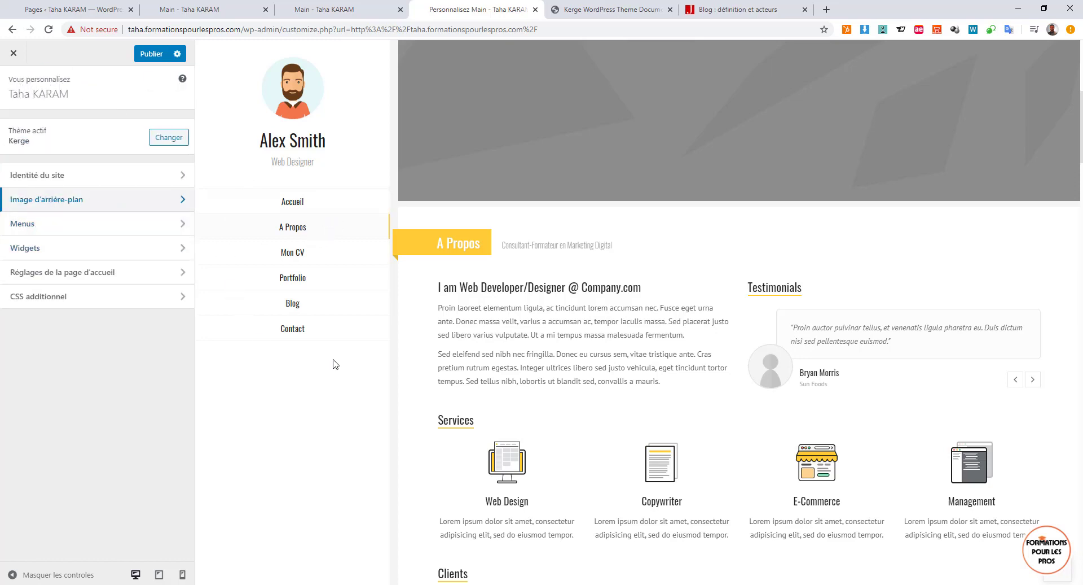
# - Open Classic Menu in the Customizer's menu settings and examine the details of its Accueil, Mon CV and A Propos entries
pyautogui.click(60, 221)
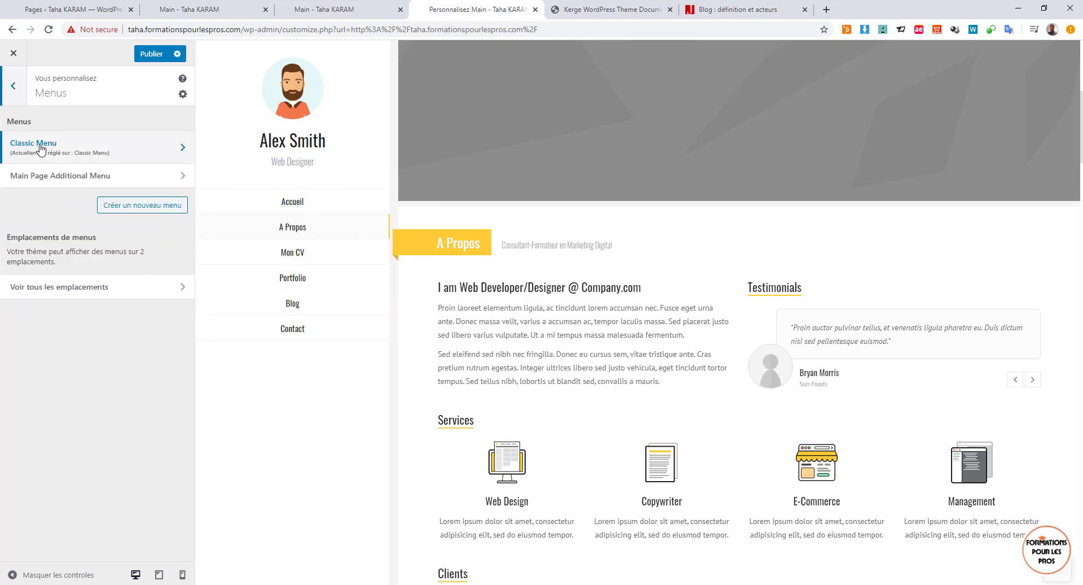
pyautogui.click(82, 148)
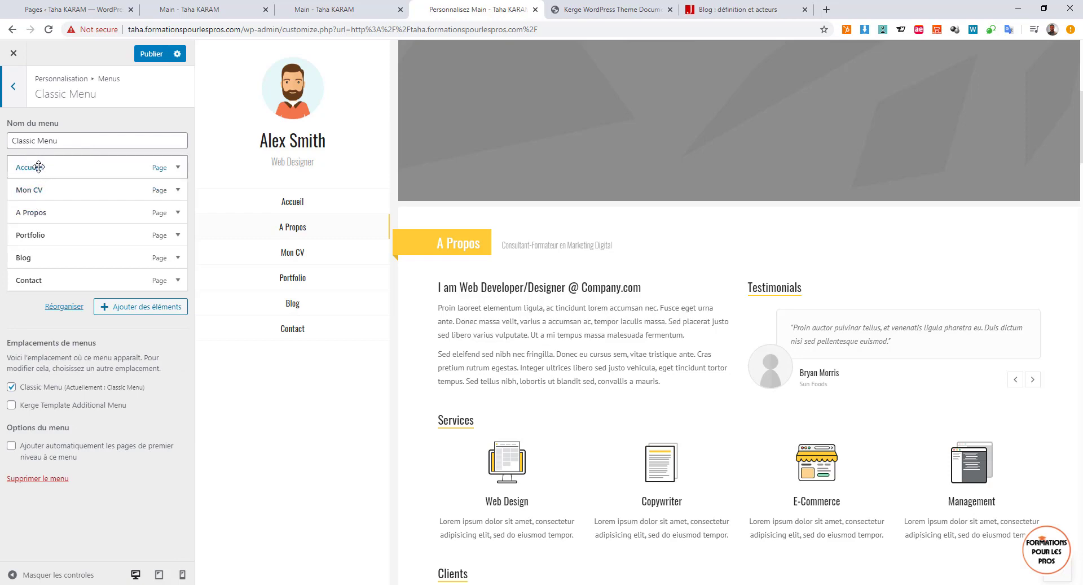
pyautogui.moveTo(38, 167)
pyautogui.mouseDown()
pyautogui.moveTo(49, 167)
pyautogui.moveTo(41, 186)
pyautogui.moveTo(57, 167)
pyautogui.mouseUp()
pyautogui.click(57, 167)
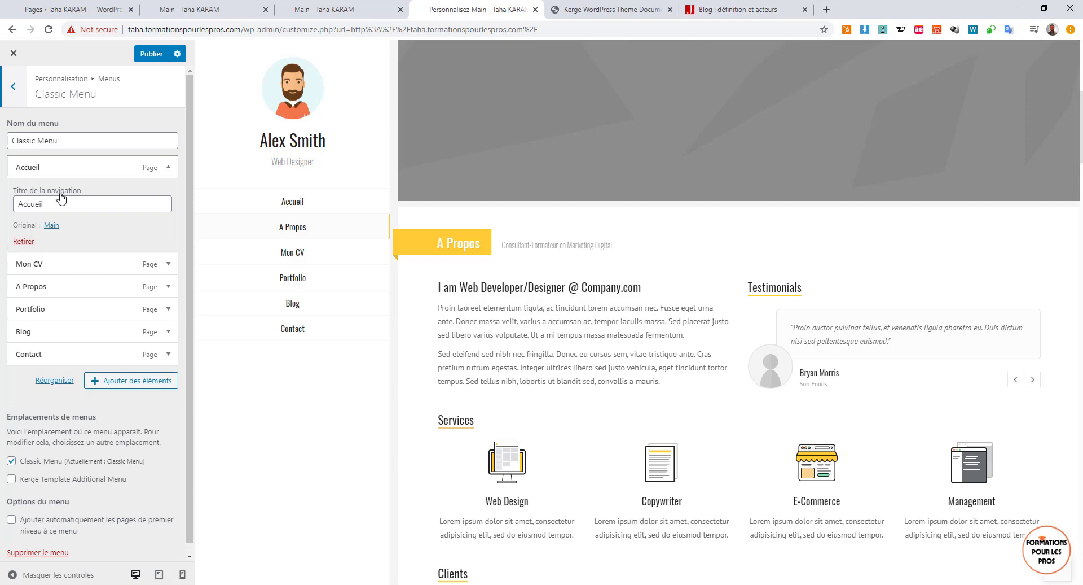
pyautogui.click(50, 264)
pyautogui.click(57, 288)
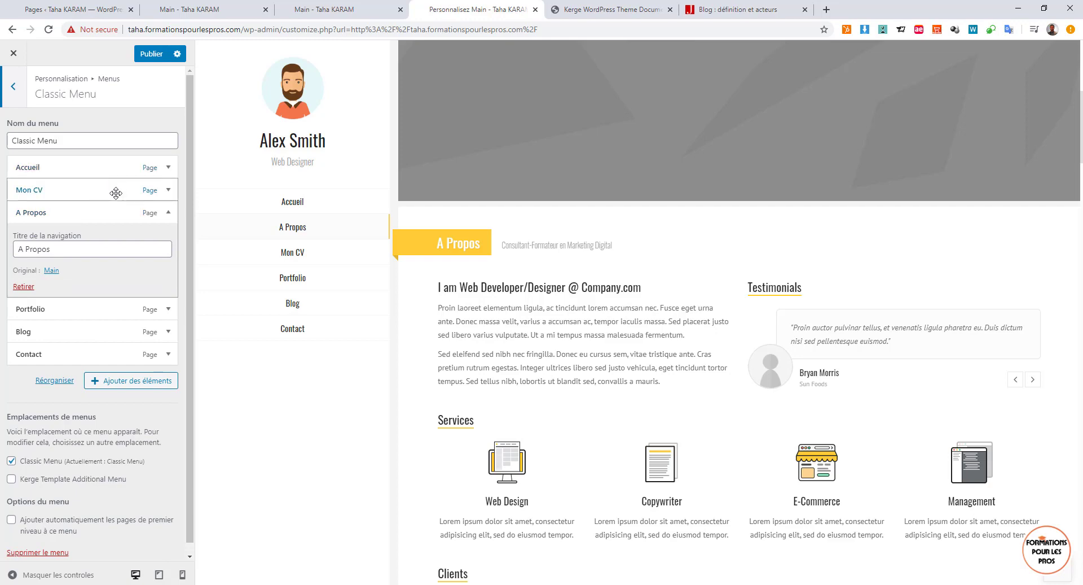
pyautogui.click(99, 210)
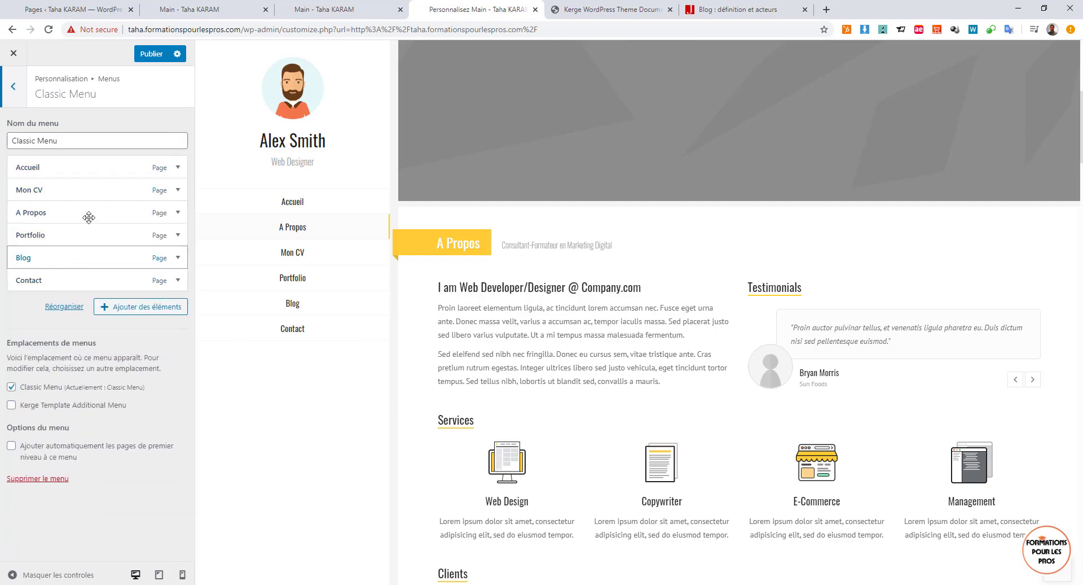
# - Examine the details of the Contact and Accueil entries of Classic Menu and return to the Customizer's main settings
pyautogui.moveTo(82, 186); pyautogui.dragTo(53, 247)
pyautogui.click(46, 283)
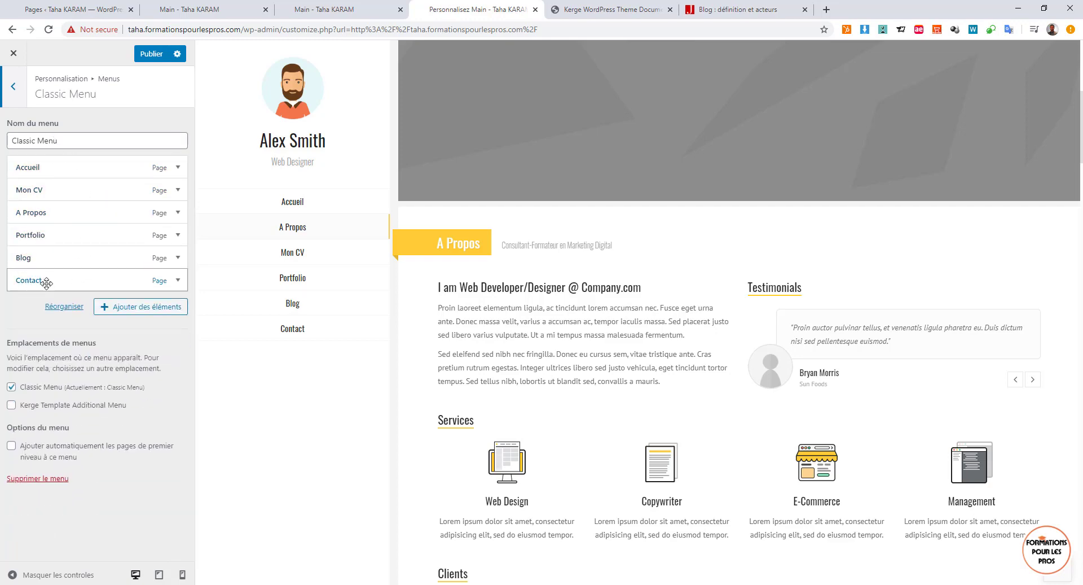
pyautogui.click(47, 282)
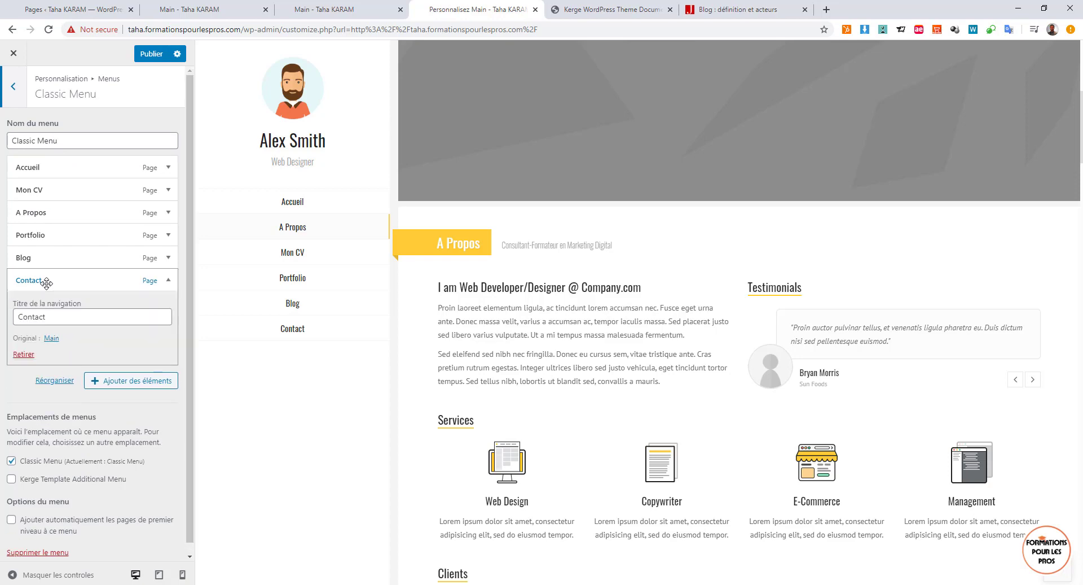
pyautogui.click(46, 282)
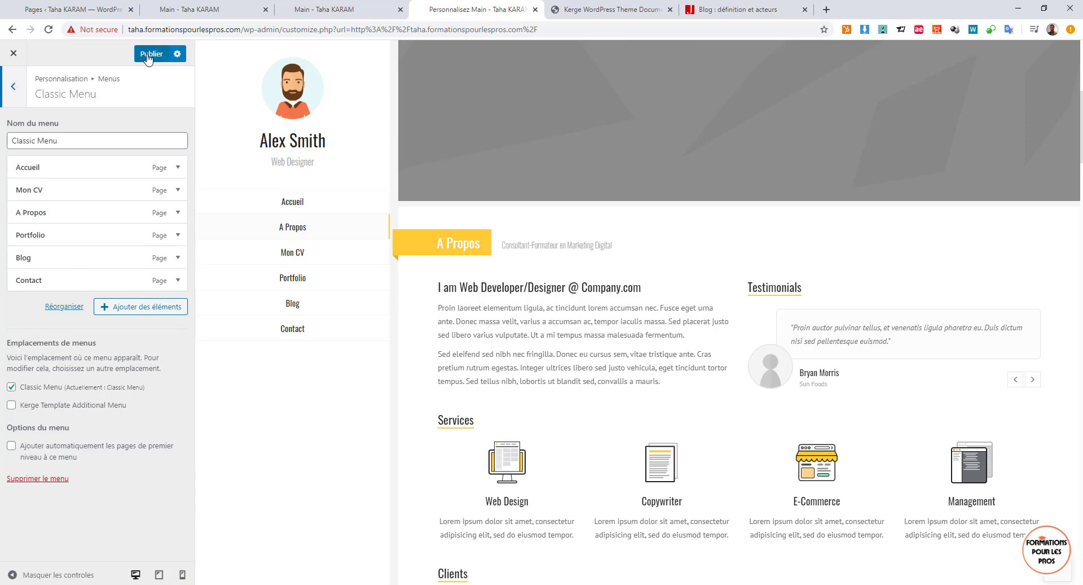
pyautogui.click(126, 166)
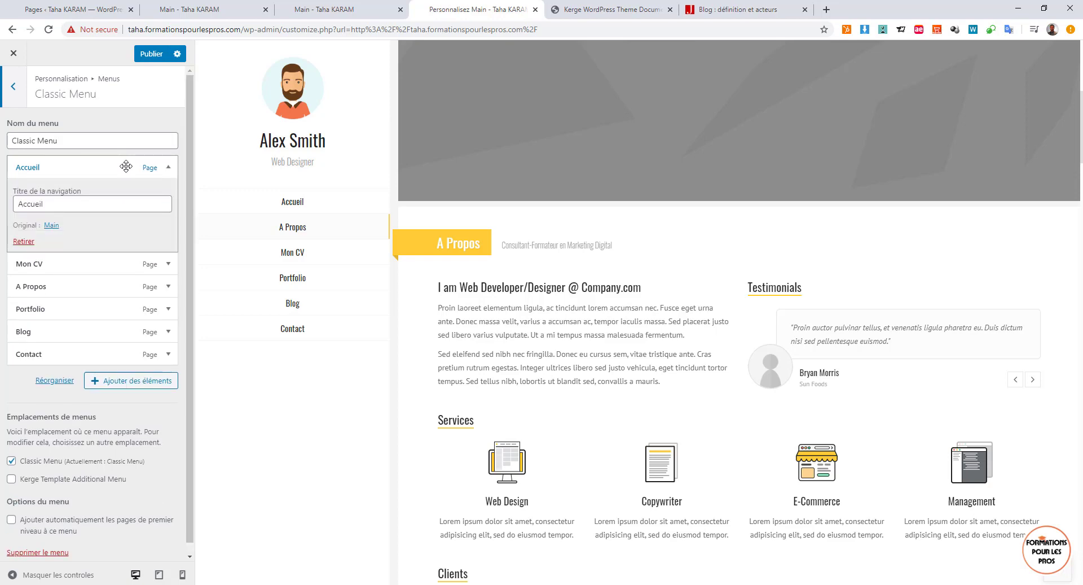
pyautogui.click(126, 165)
pyautogui.click(126, 166)
pyautogui.click(63, 164)
pyautogui.click(12, 87)
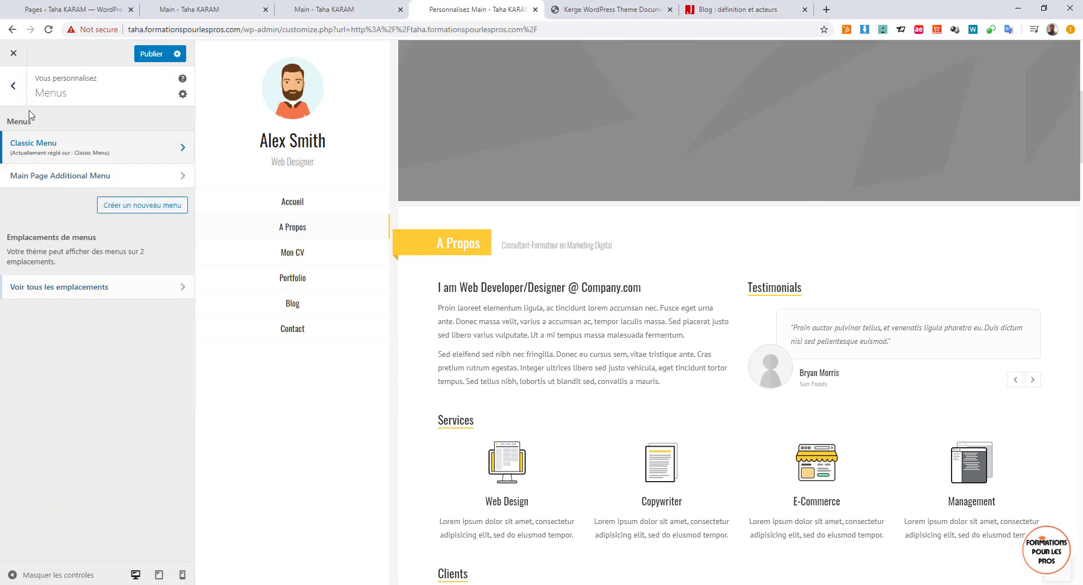
pyautogui.click(18, 89)
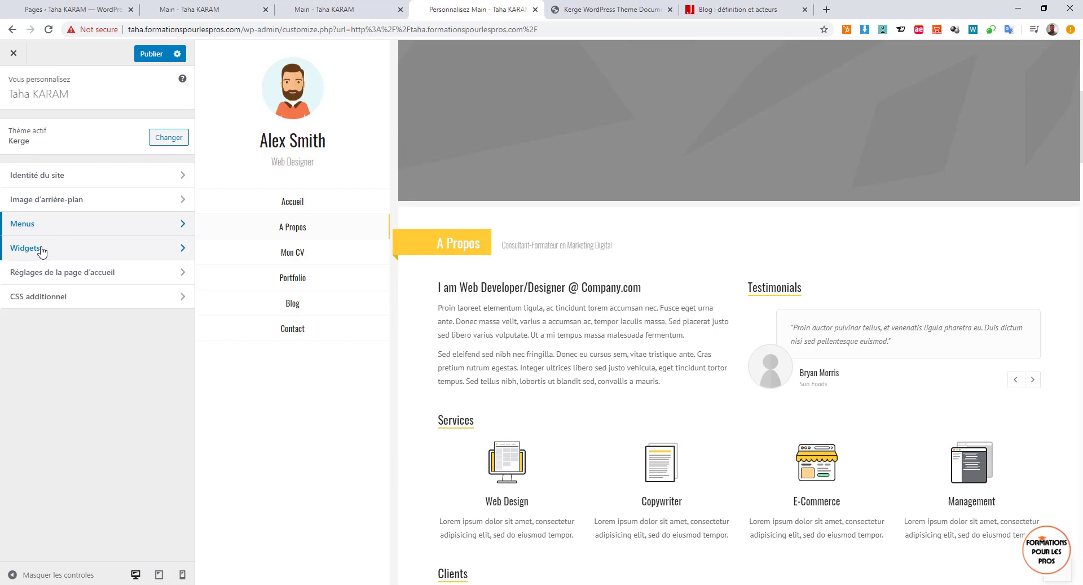
# - Switch to the journaldunet.fr article "Blog : définition et acteurs" and examine its content and side column as an example of widgets
pyautogui.click(726, 9)
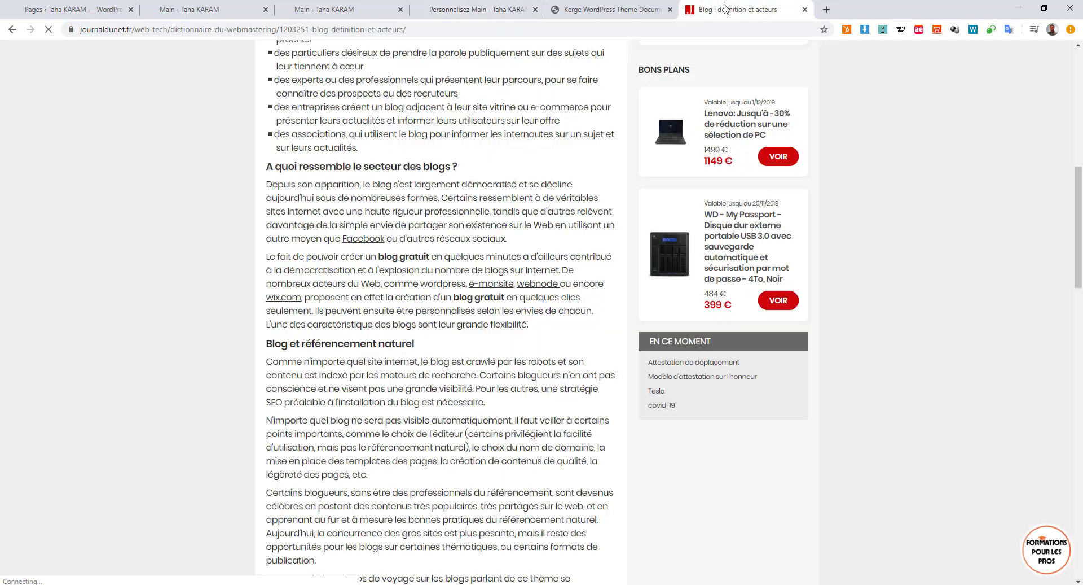
pyautogui.scroll(-3, 898, 357)
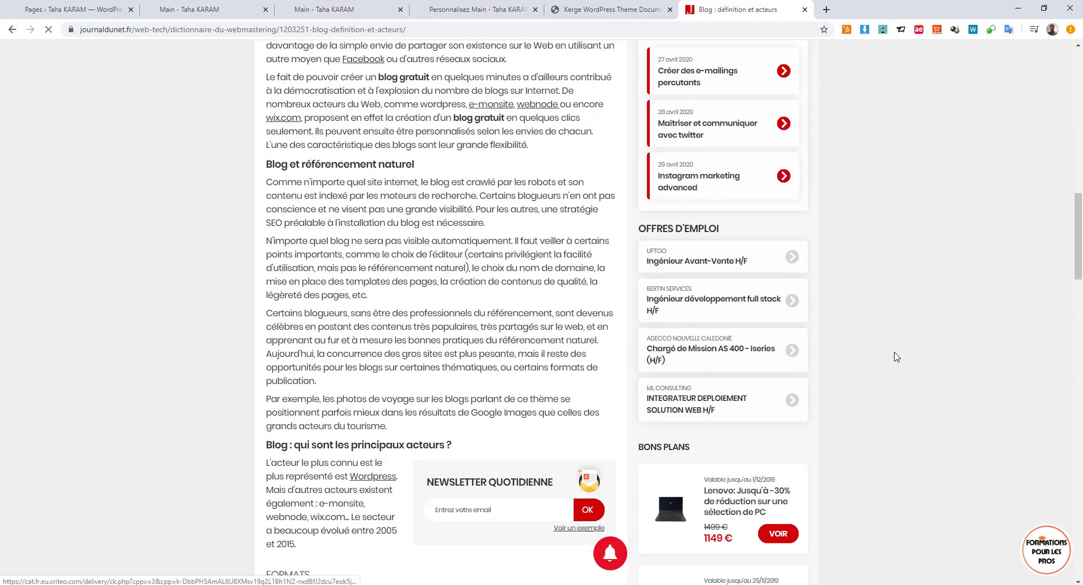
pyautogui.scroll(-3, 898, 356)
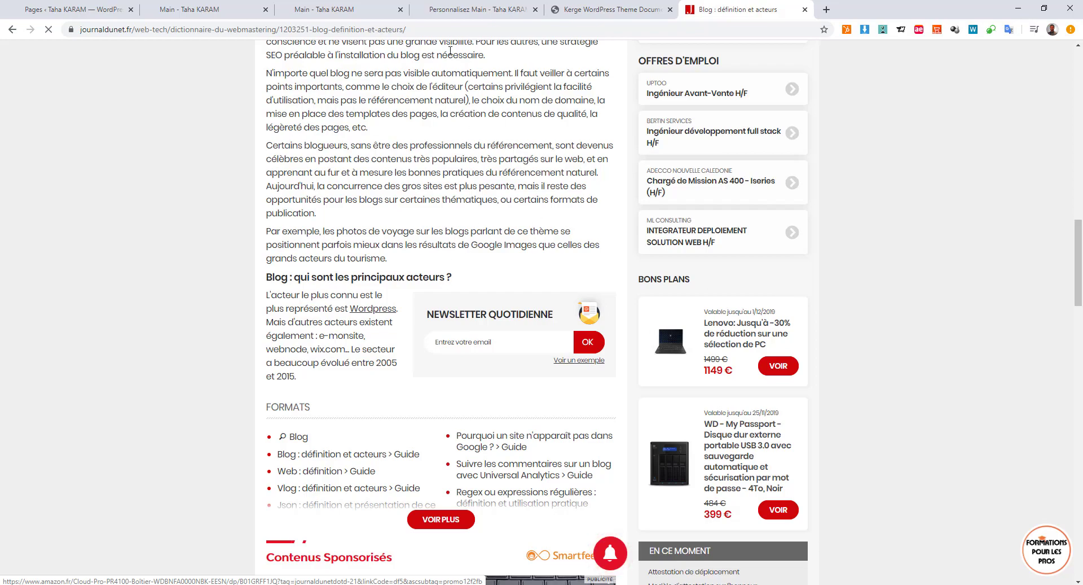
pyautogui.scroll(-4, 400, 300)
pyautogui.scroll(3, 400, 299)
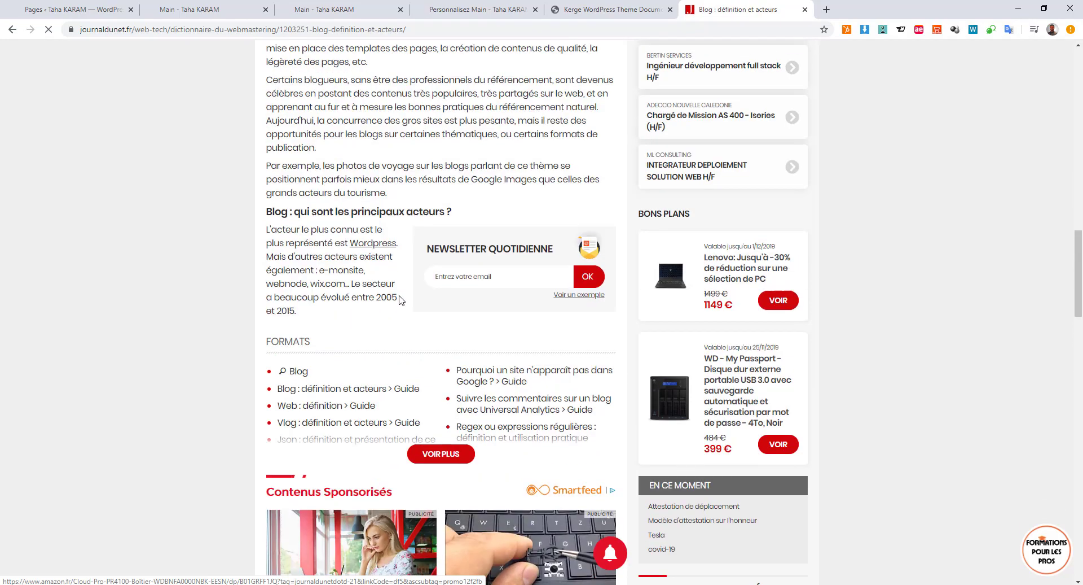
pyautogui.scroll(18, 401, 299)
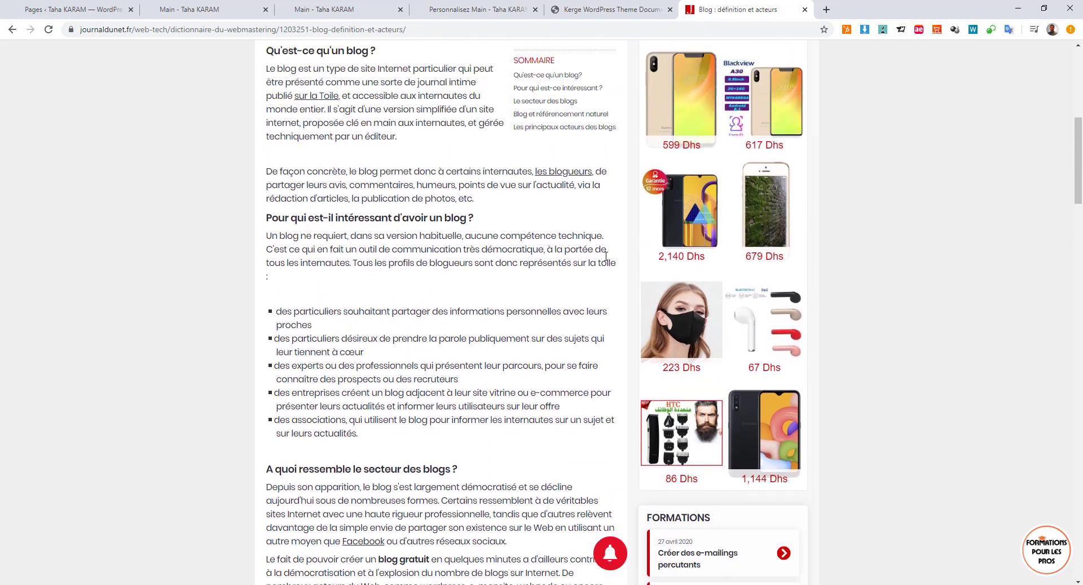
pyautogui.scroll(2, 820, 271)
pyautogui.scroll(3, 820, 271)
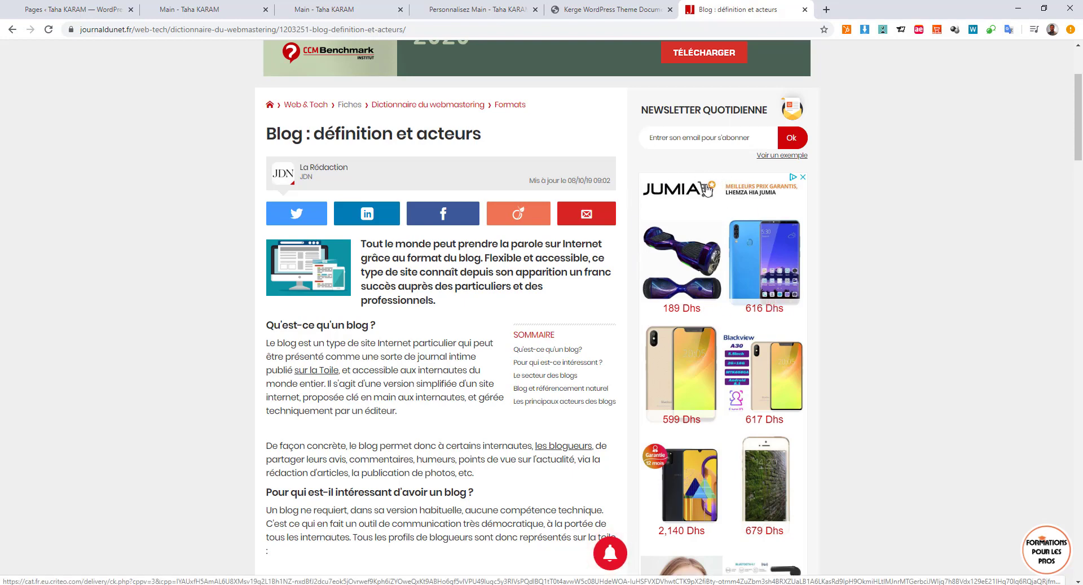
pyautogui.scroll(-3, 714, 508)
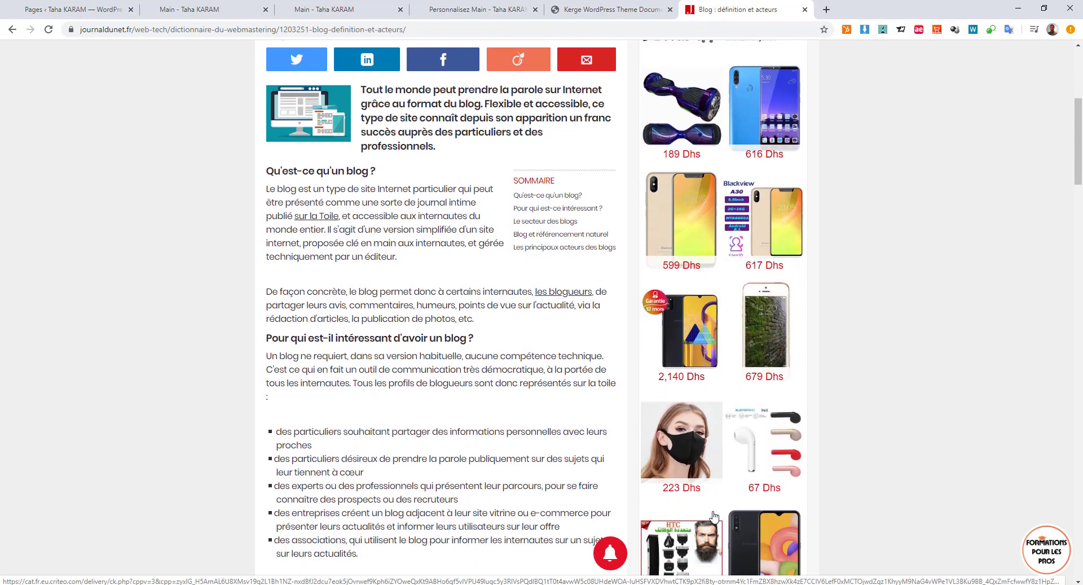
pyautogui.scroll(-4, 714, 515)
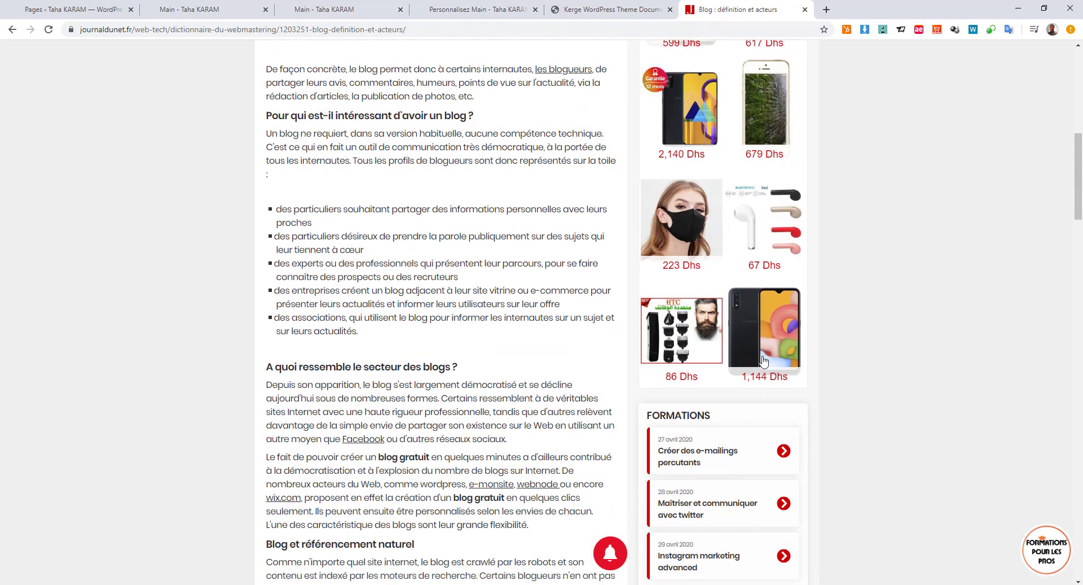
pyautogui.scroll(4, 763, 360)
pyautogui.scroll(4, 767, 206)
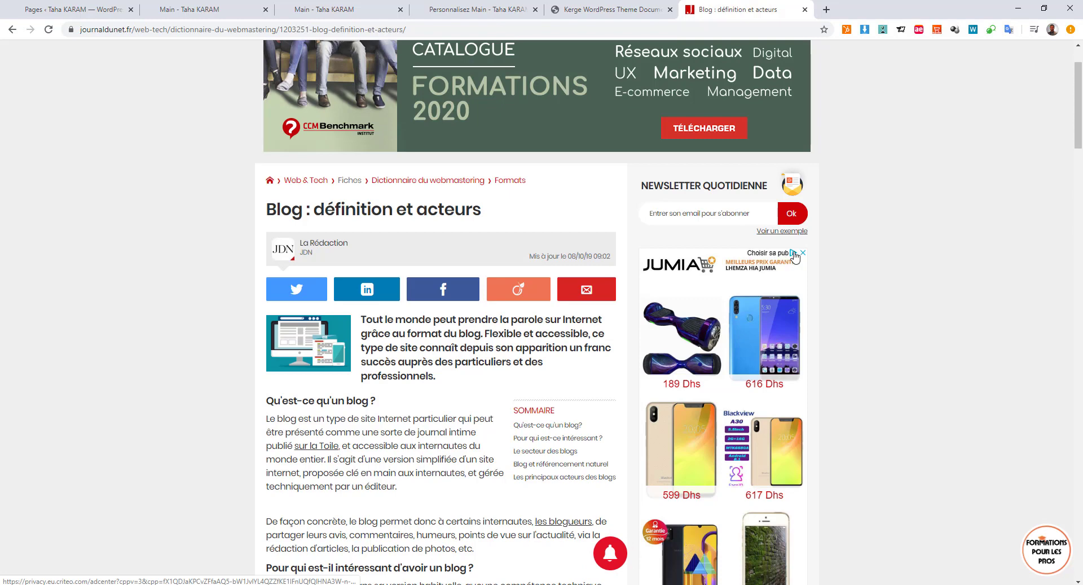
# - Close the Jumia advertisement in the article's side column and examine the remaining side blocks and the footer
pyautogui.click(803, 252)
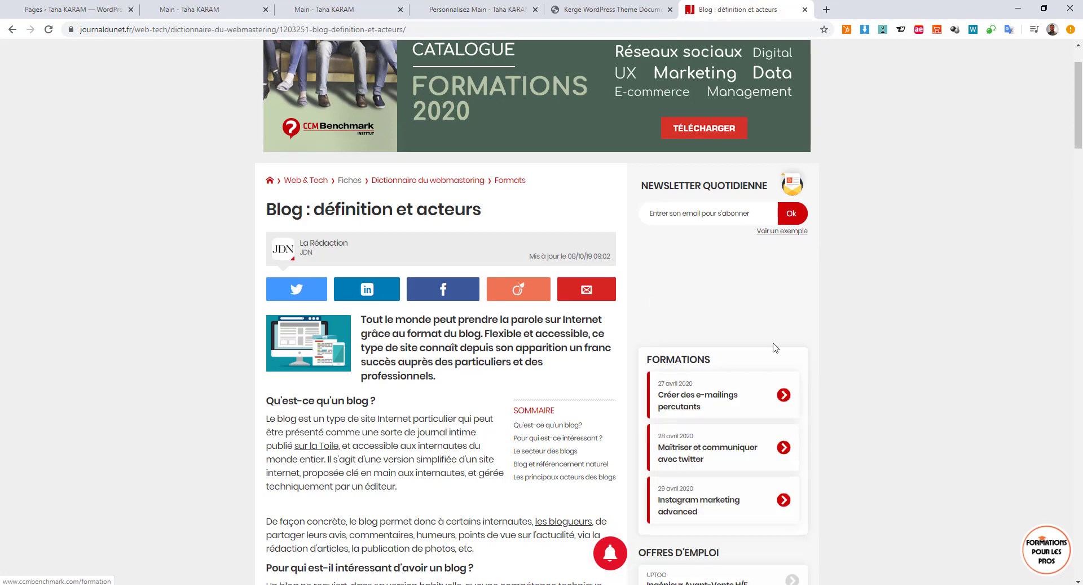
pyautogui.scroll(-2, 707, 292)
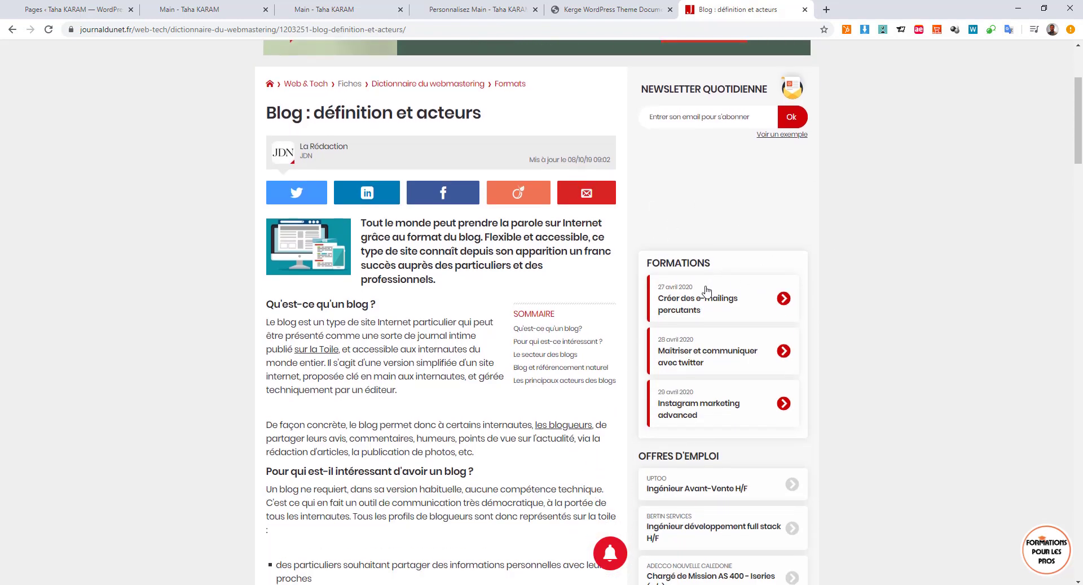
pyautogui.scroll(-9, 855, 319)
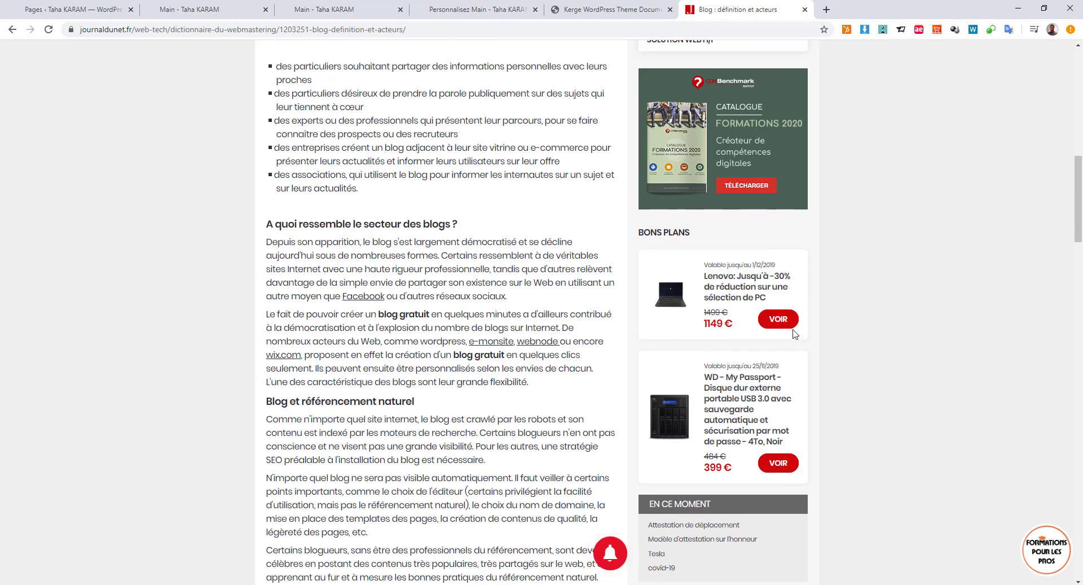
pyautogui.scroll(-3, 692, 362)
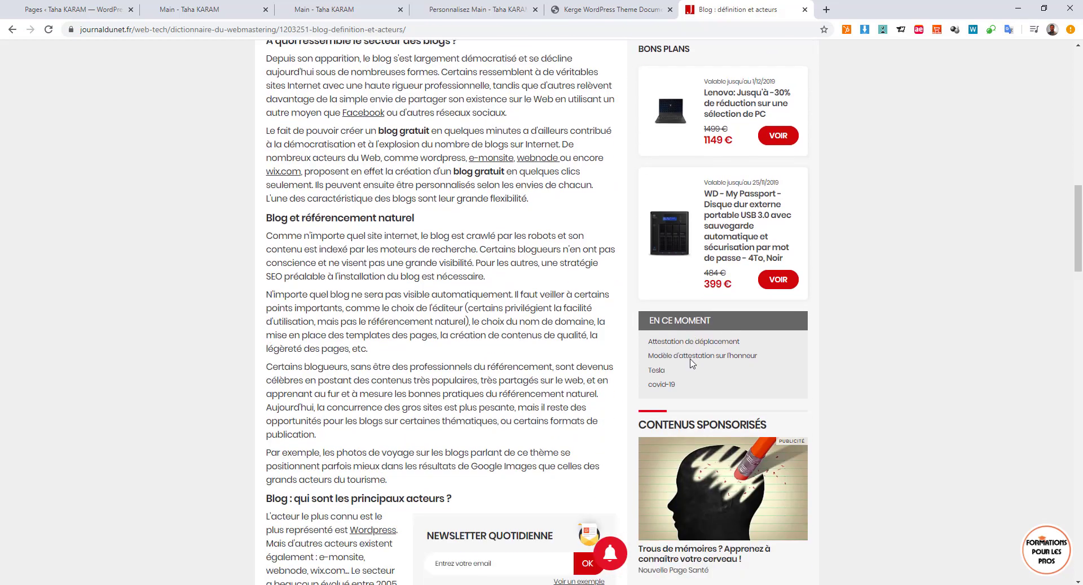
pyautogui.scroll(-9, 692, 362)
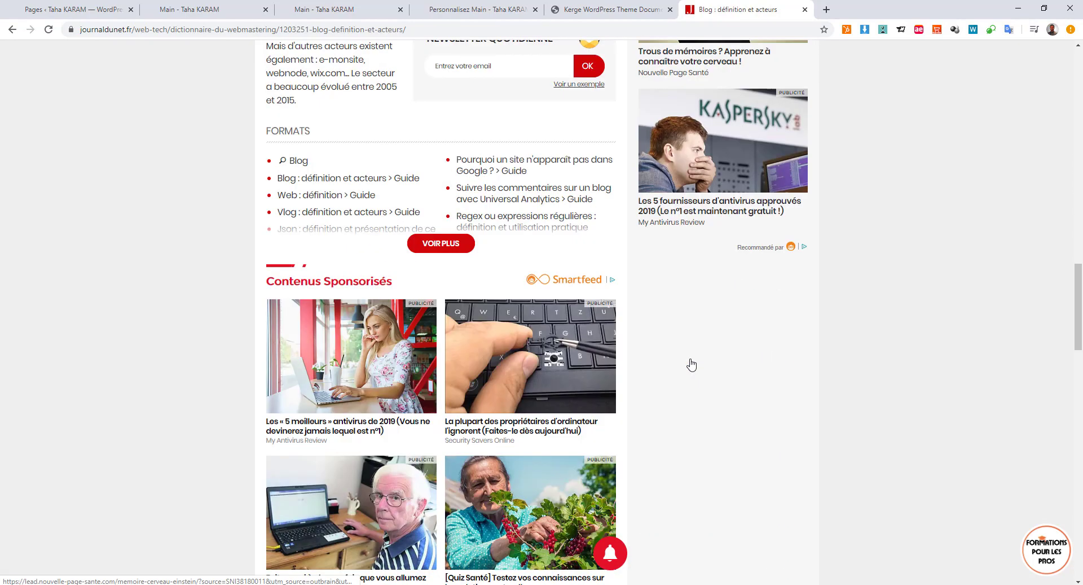
pyautogui.scroll(-12, 693, 365)
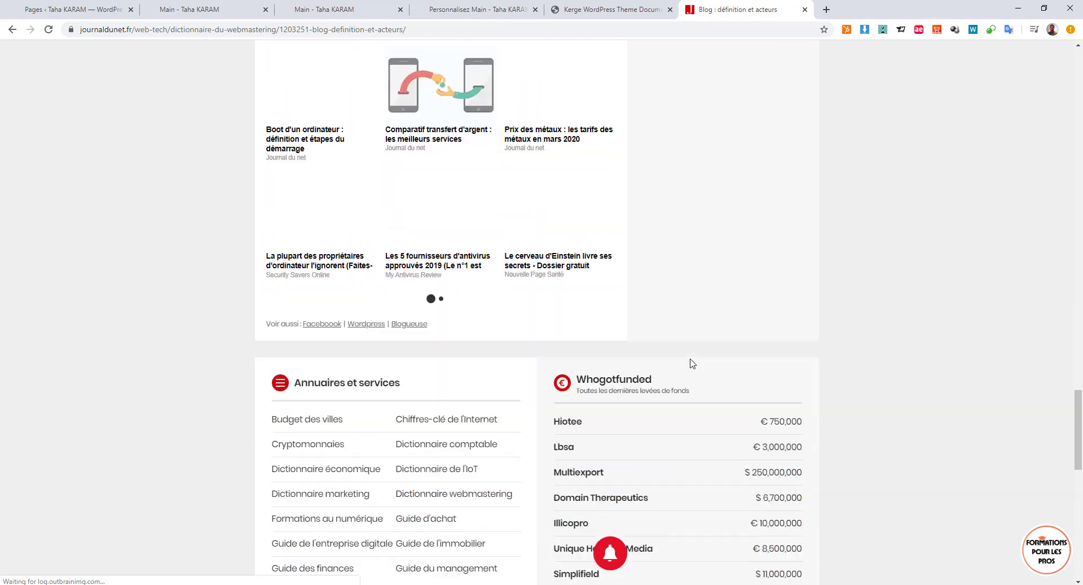
pyautogui.scroll(-14, 692, 363)
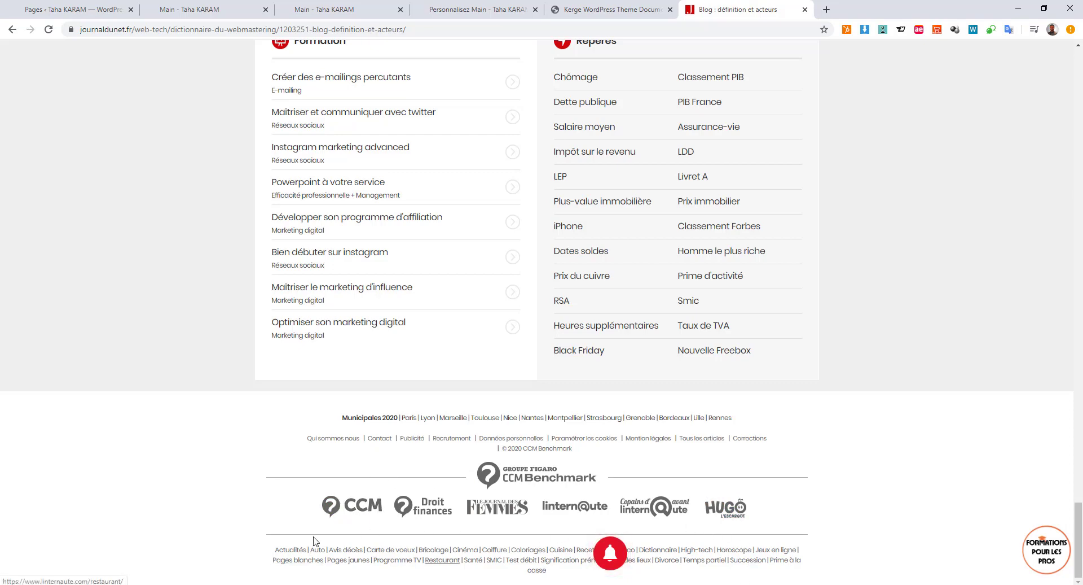
# - Return to the Customizer and open the Kerge Template Pages widget area
pyautogui.click(195, 9)
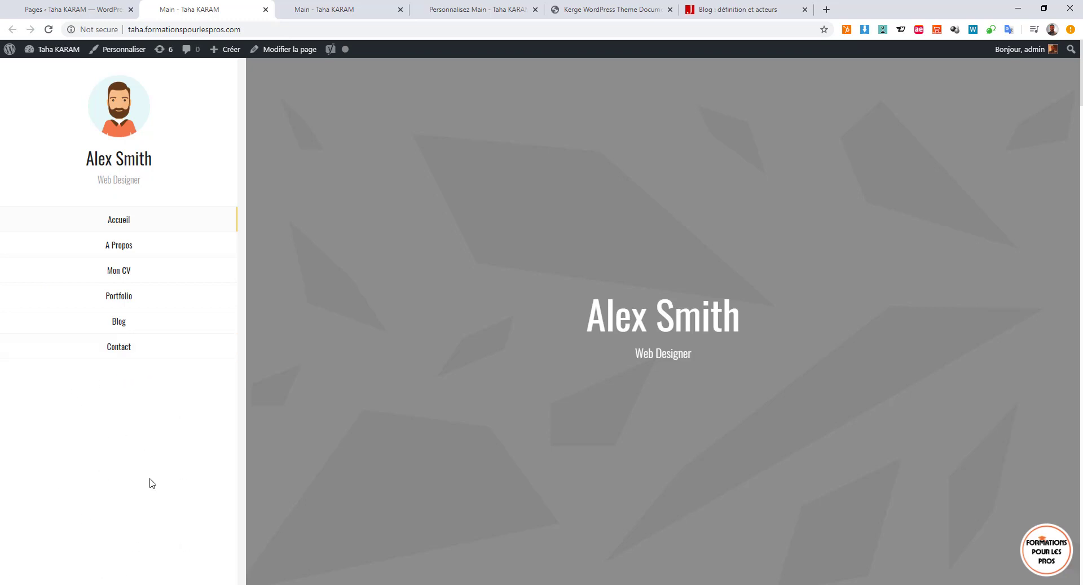
pyautogui.click(58, 7)
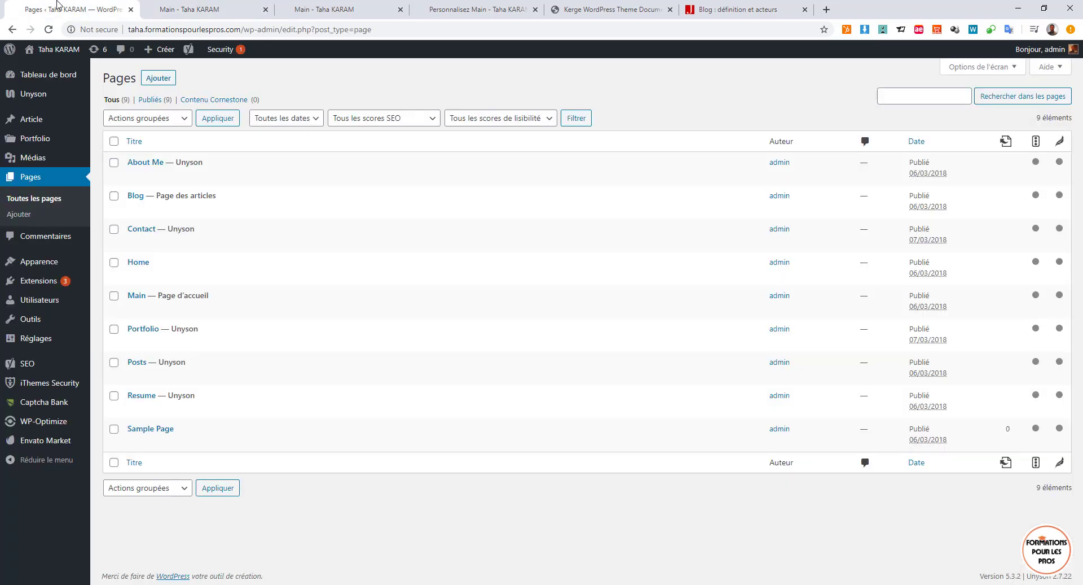
pyautogui.click(148, 6)
pyautogui.click(329, 7)
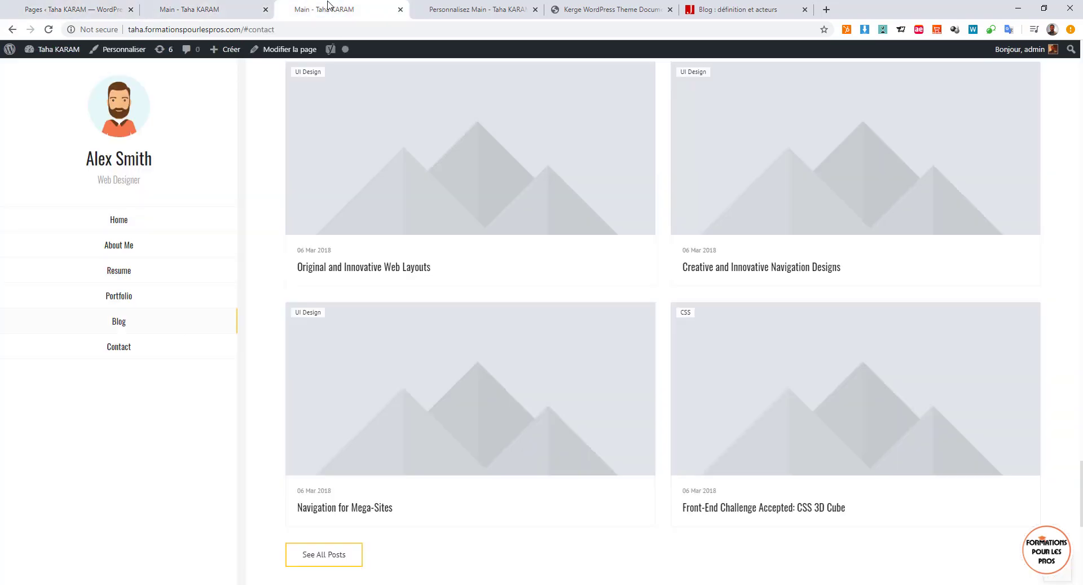
pyautogui.click(492, 5)
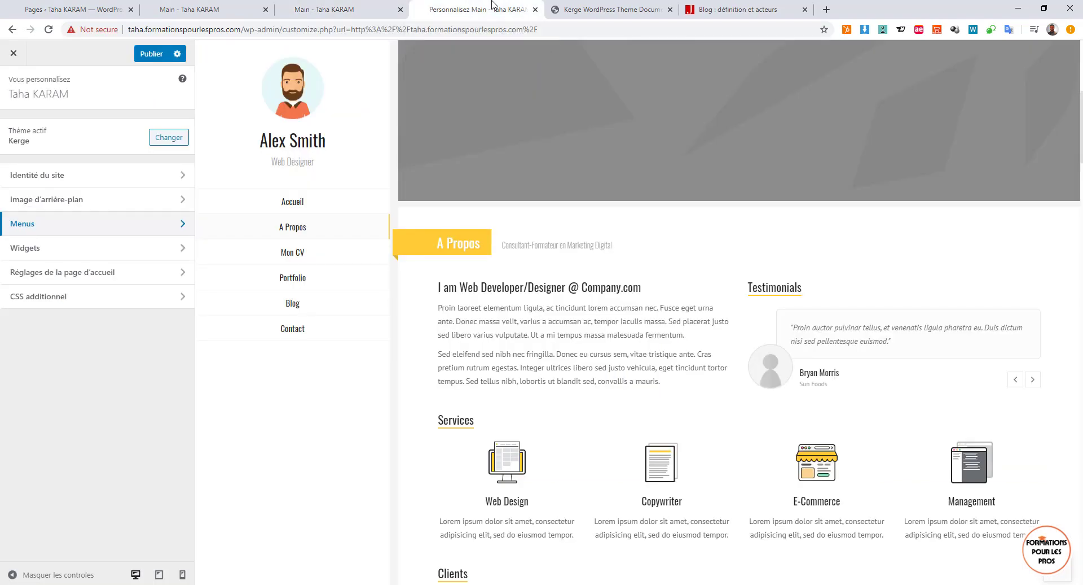
pyautogui.click(85, 249)
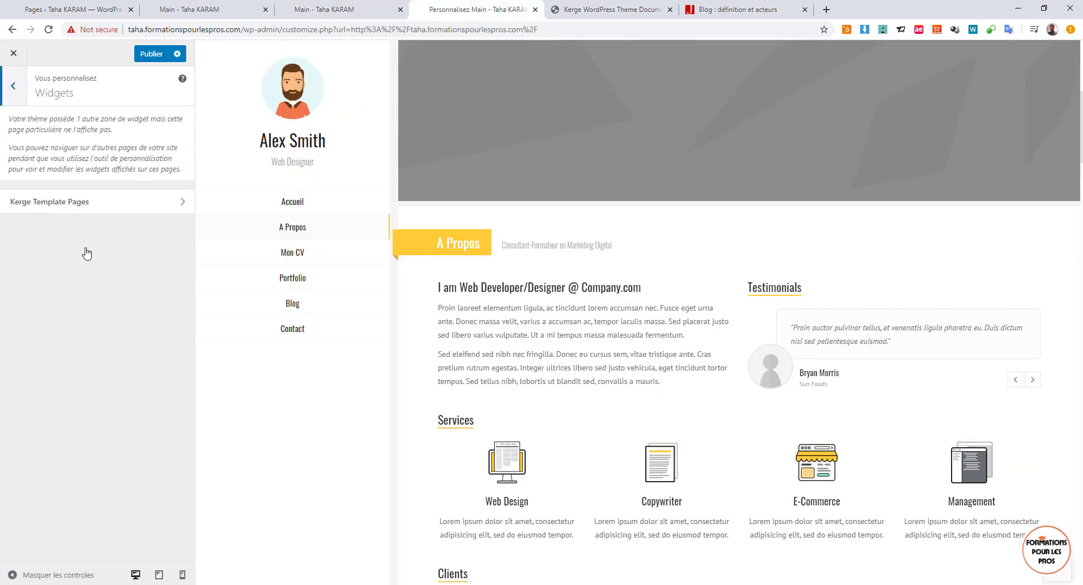
pyautogui.click(58, 204)
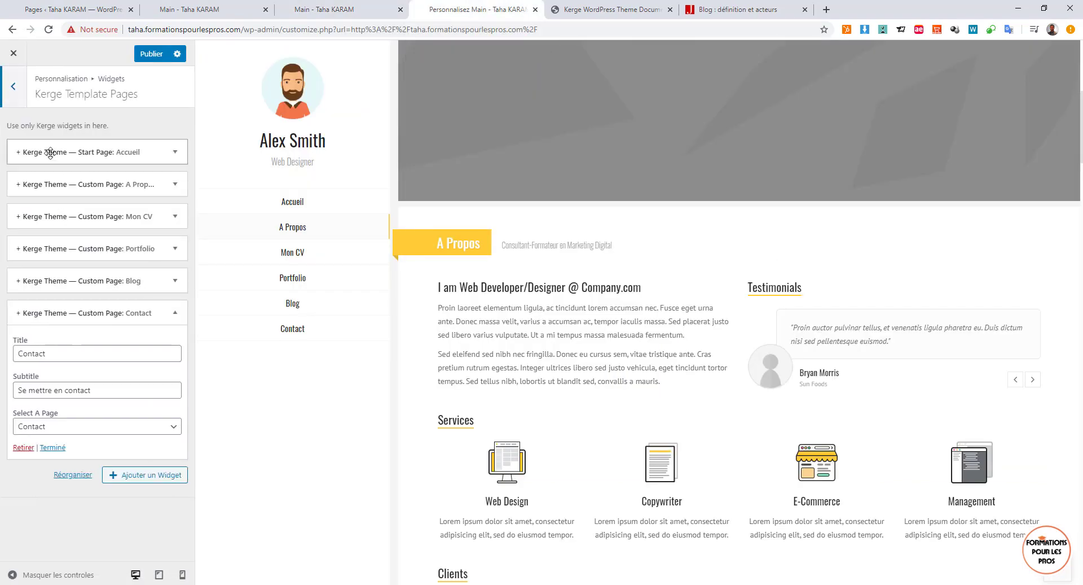
# - Examine the title and selected page of the Accueil start page widget
pyautogui.click(113, 152)
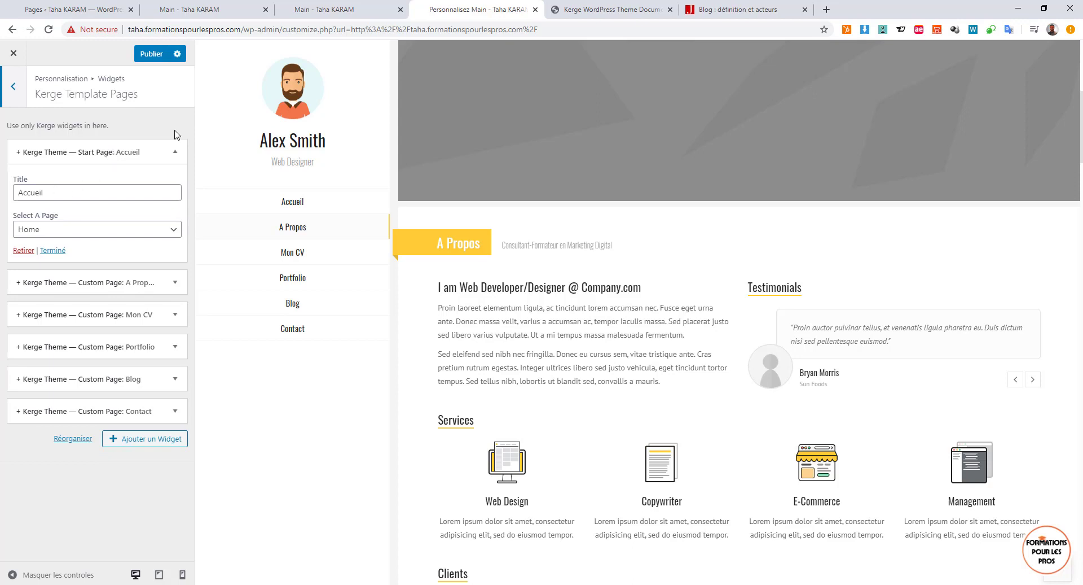
pyautogui.doubleClick(68, 190)
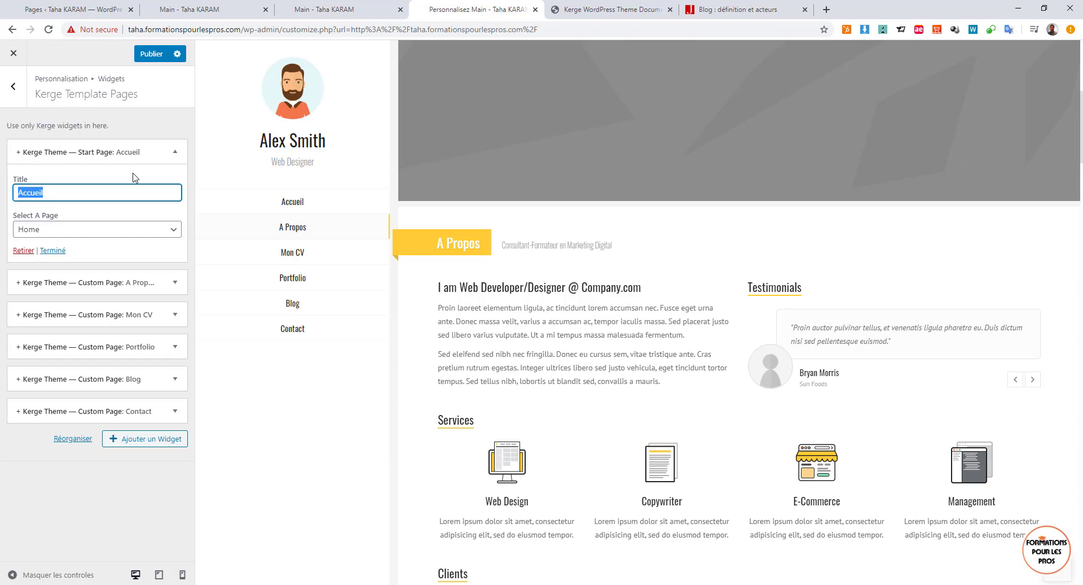
pyautogui.click(121, 151)
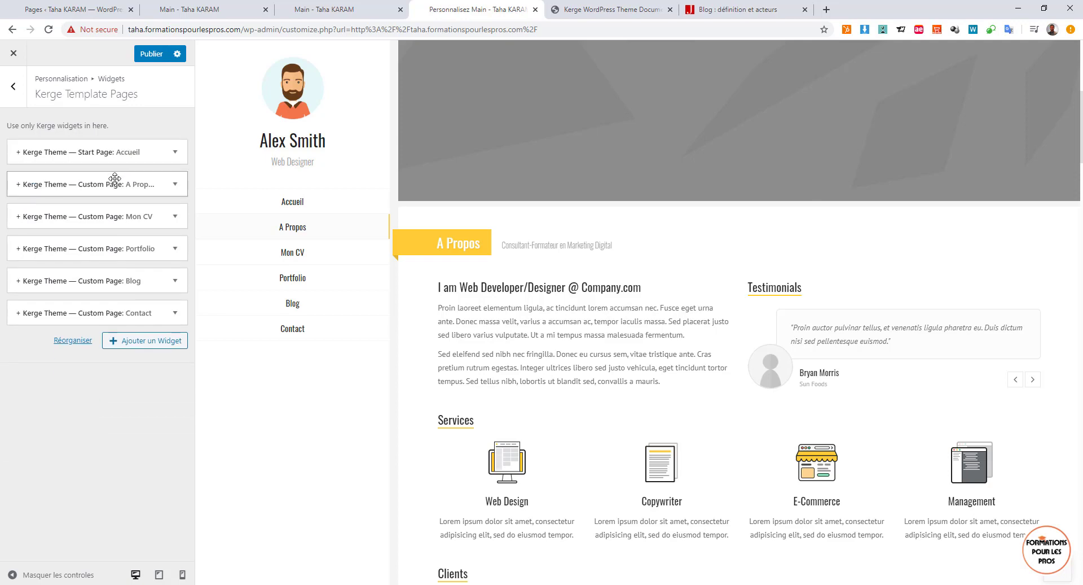
# - Examine the A Propos widget's title, subtitle and page, and compare them with the A Propos section in the preview
pyautogui.click(115, 178)
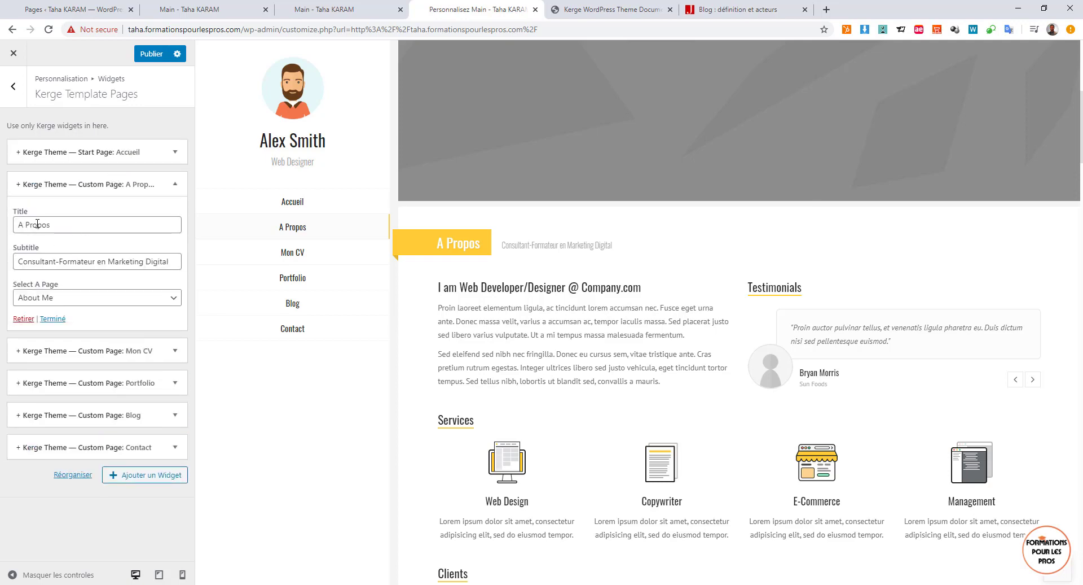
pyautogui.click(306, 233)
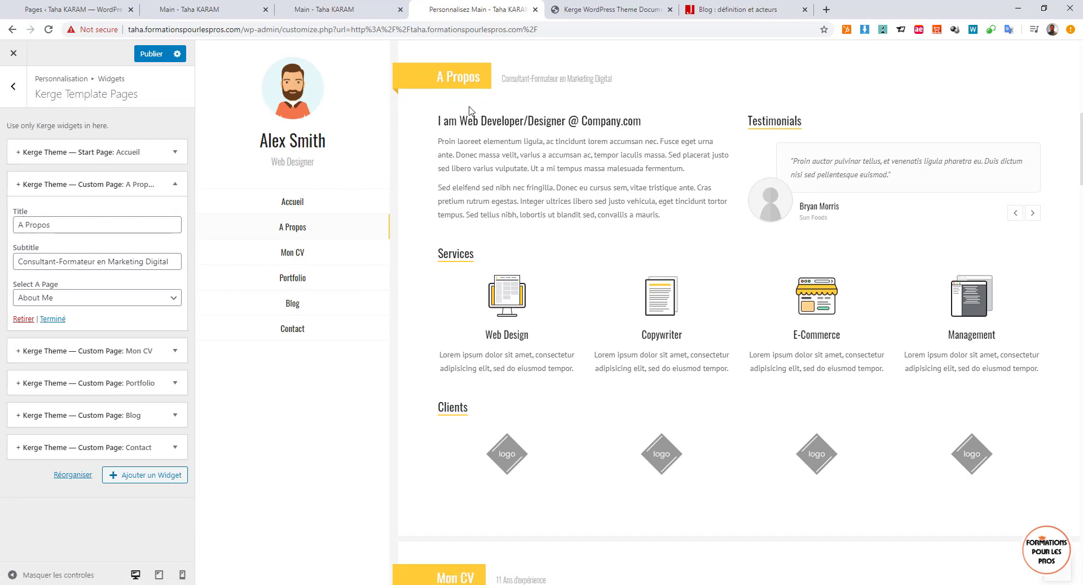
pyautogui.tripleClick(522, 78)
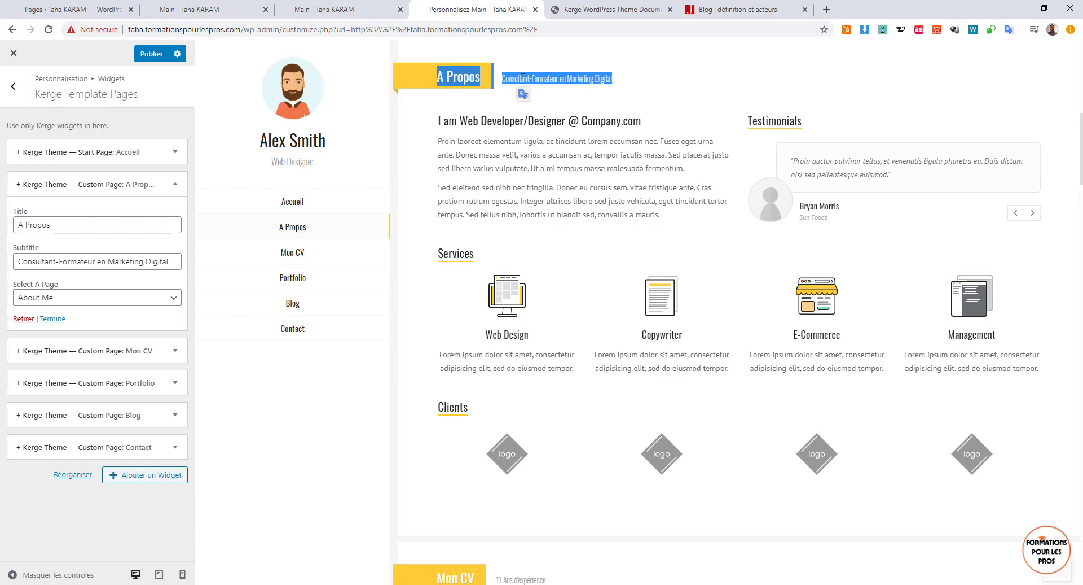
pyautogui.click(518, 78)
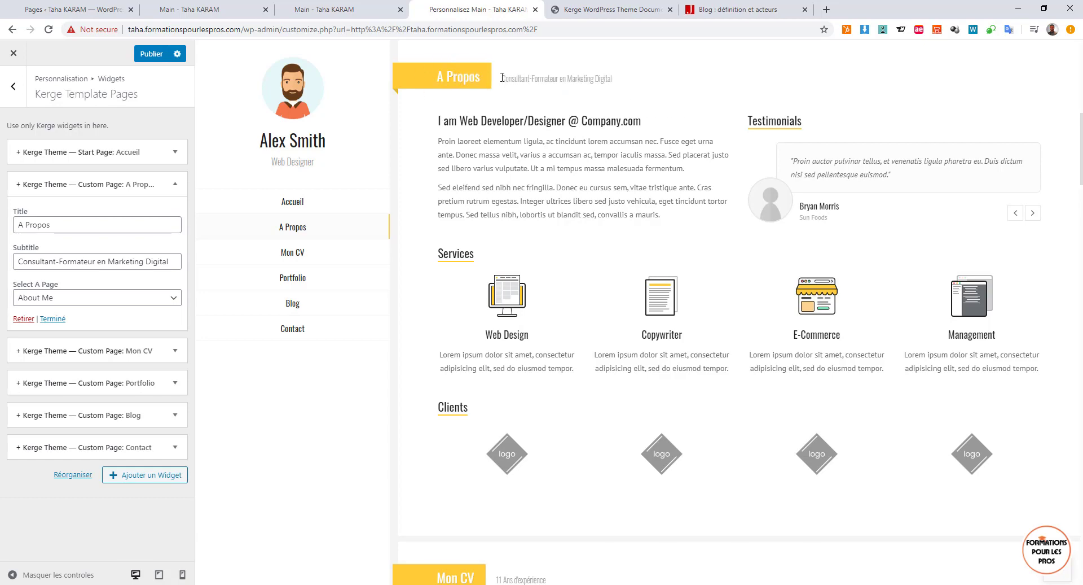
pyautogui.moveTo(503, 77); pyautogui.dragTo(628, 80)
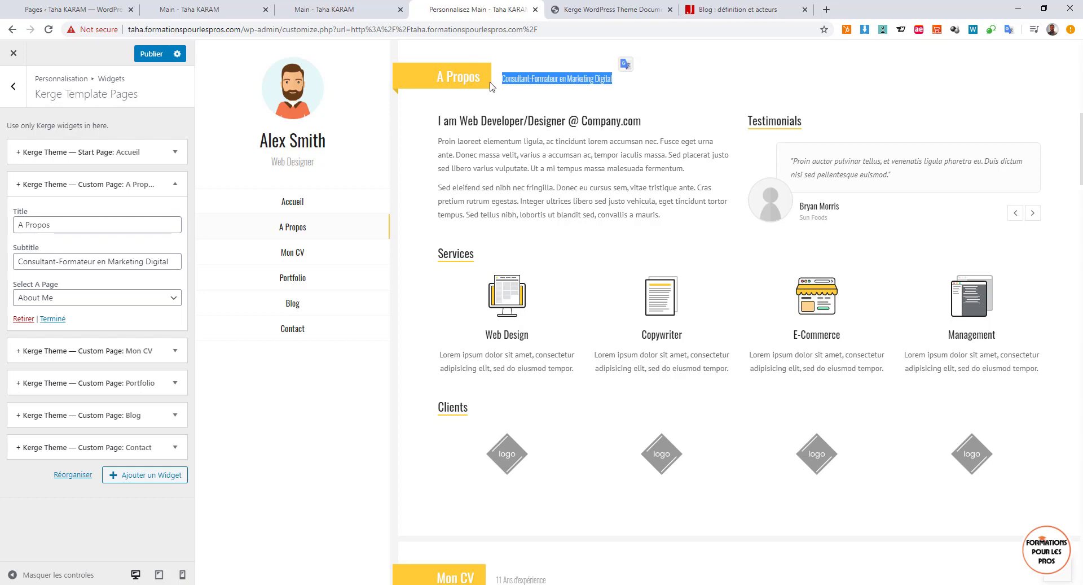
pyautogui.click(172, 188)
# - Examine the Mon CV widget's settings and compare them with the Mon CV section in the preview
pyautogui.click(121, 215)
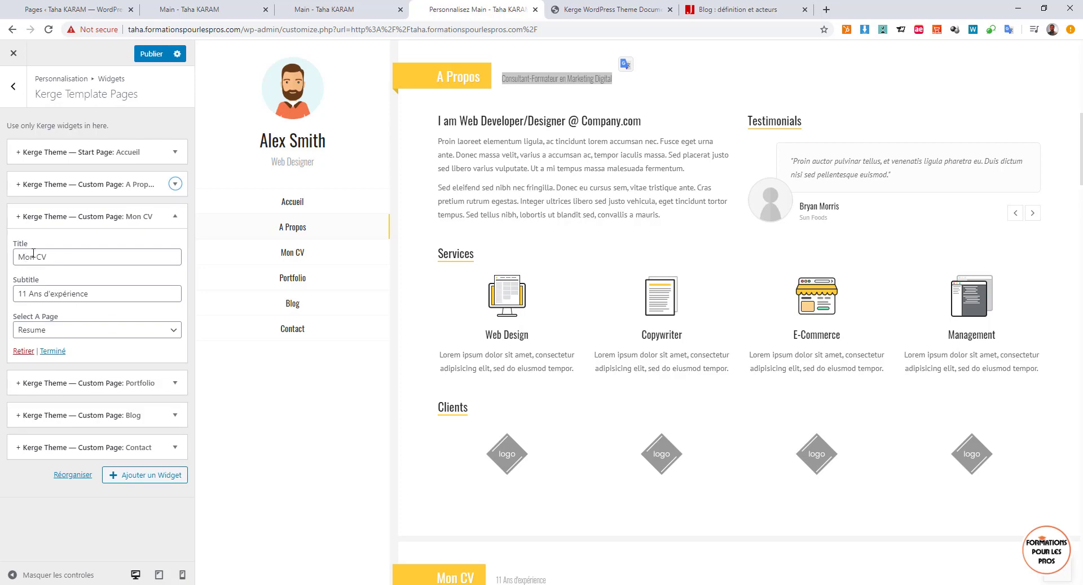
pyautogui.click(284, 261)
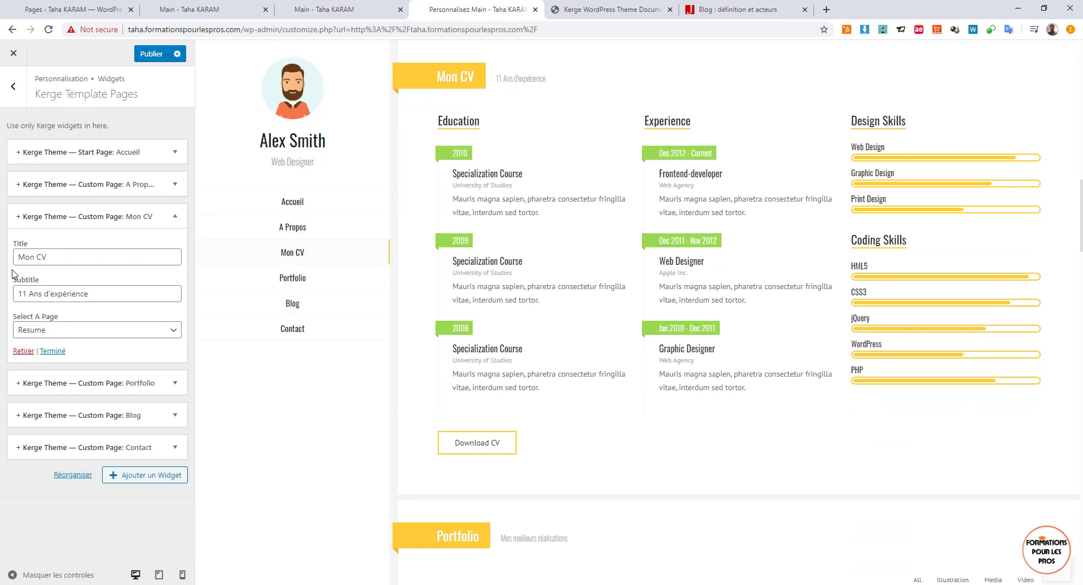
pyautogui.click(90, 211)
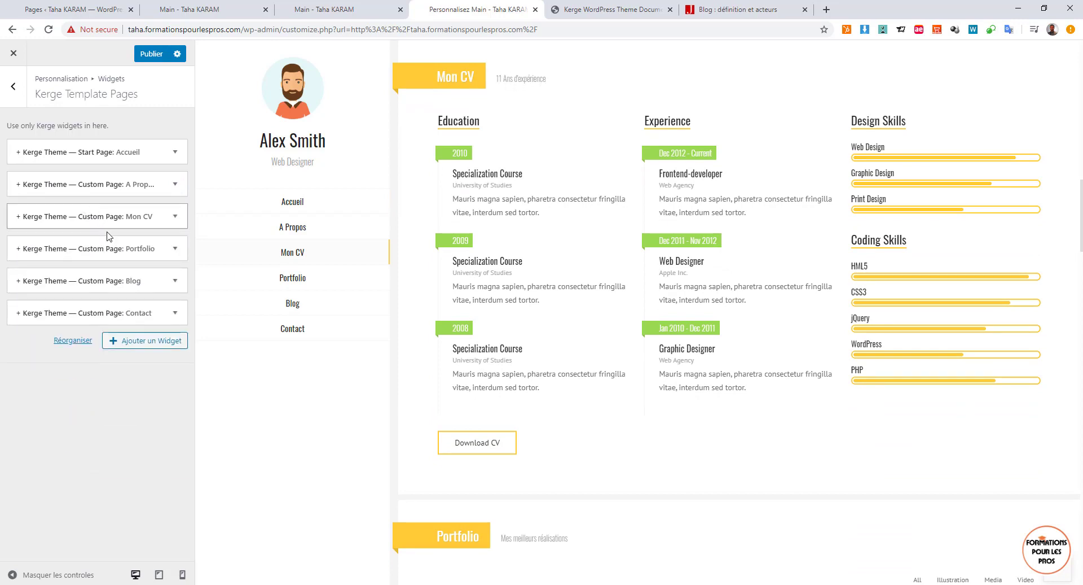
# - Examine the Portfolio widget's settings alongside the Portfolio section in the preview
pyautogui.click(89, 245)
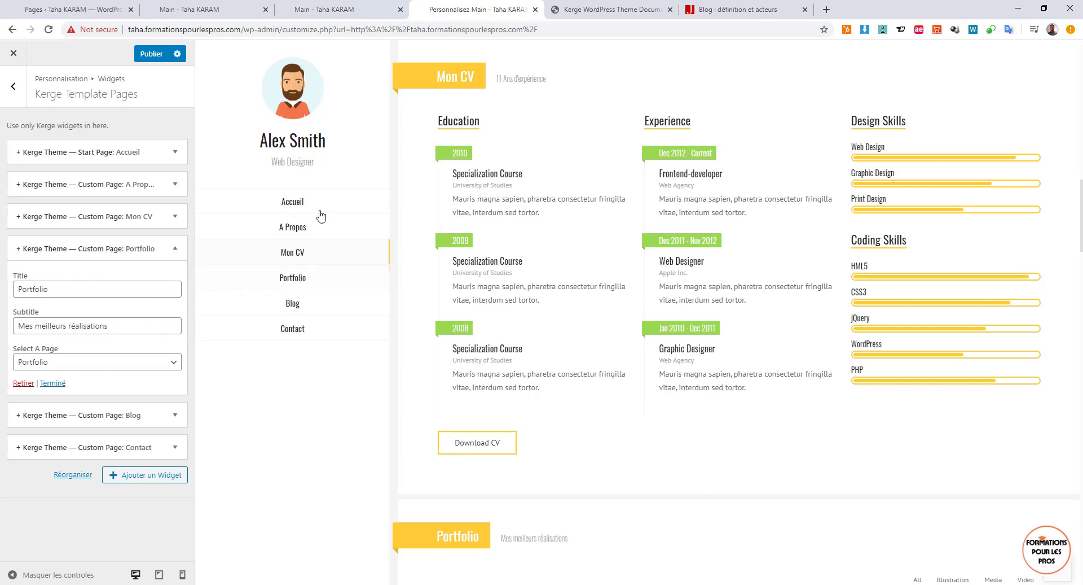
pyautogui.click(298, 279)
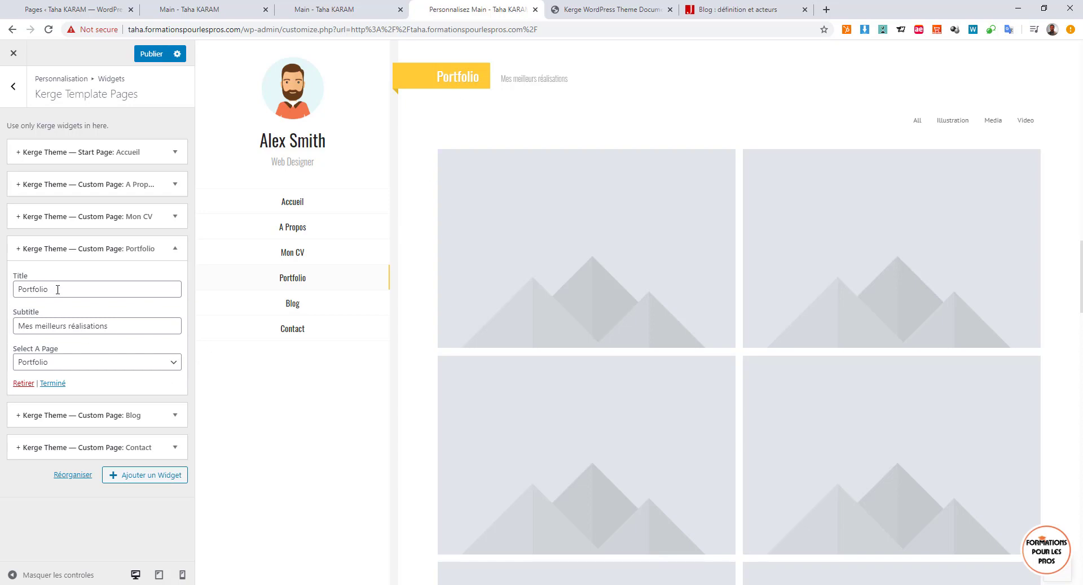
pyautogui.click(173, 253)
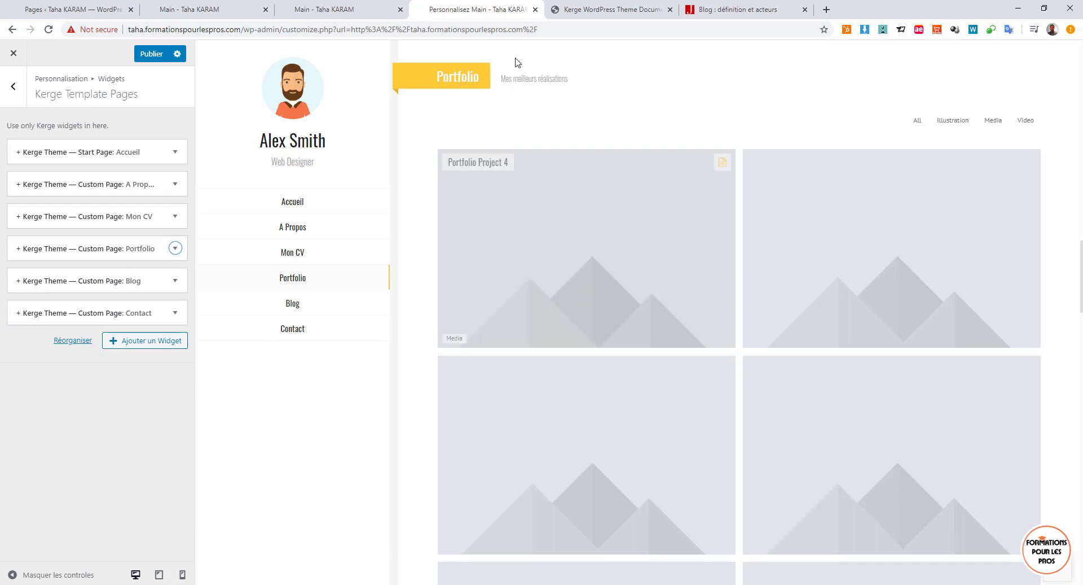
# - Examine the Blog widget's title, subtitle and page alongside the Blog section in the preview
pyautogui.click(141, 281)
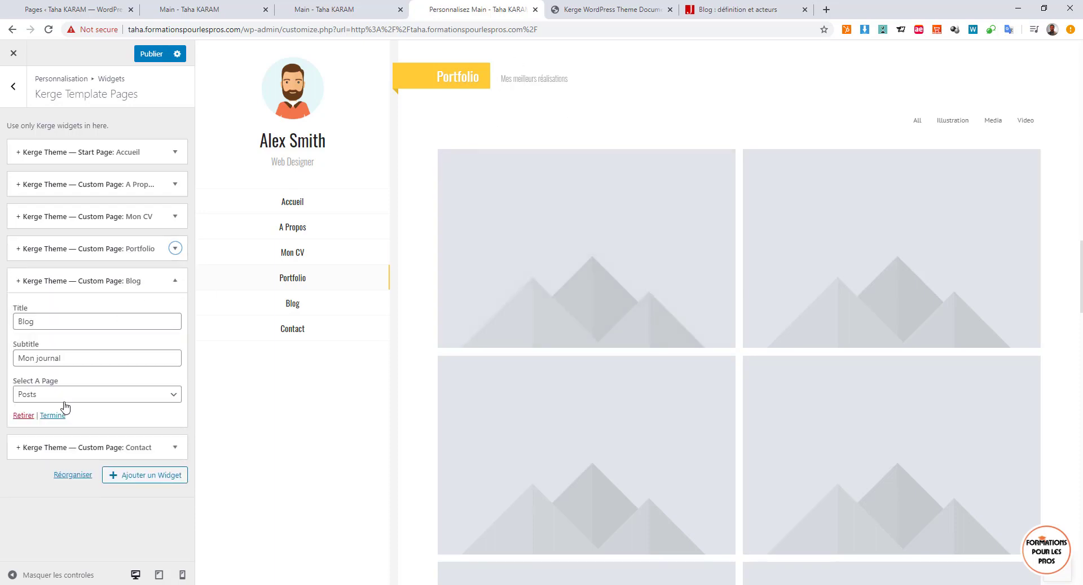
pyautogui.click(295, 305)
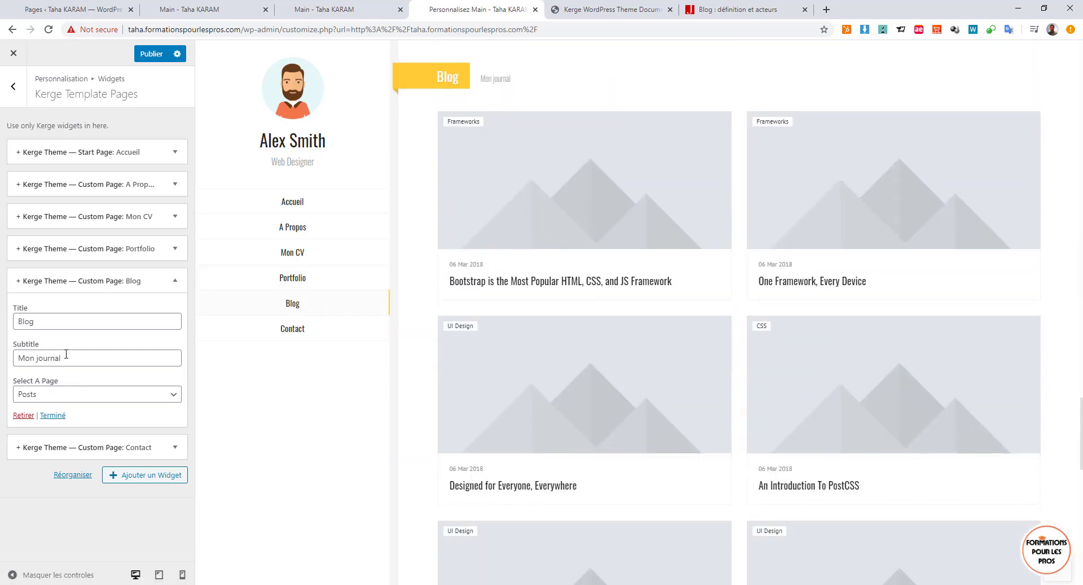
pyautogui.click(138, 281)
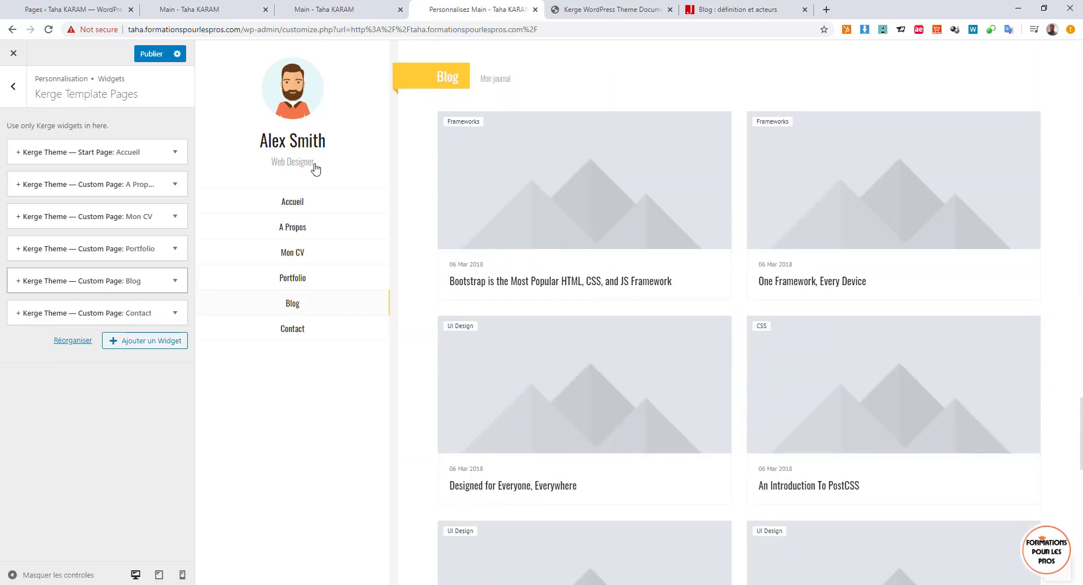
# - Set the Contact widget's subtitle to "N'hésitez pas à me contacter" and publish the change
pyautogui.click(140, 309)
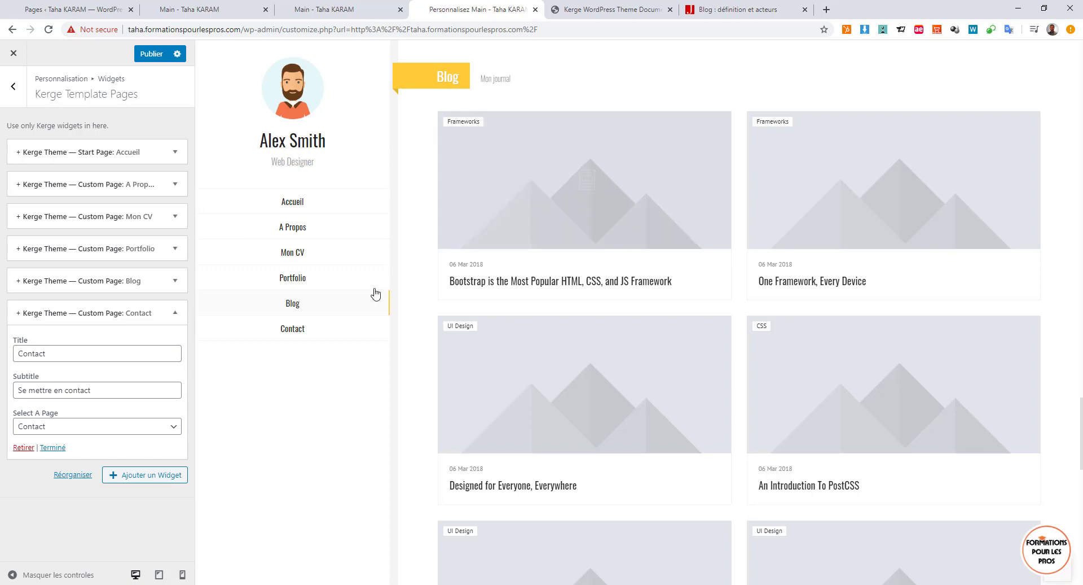
pyautogui.click(295, 332)
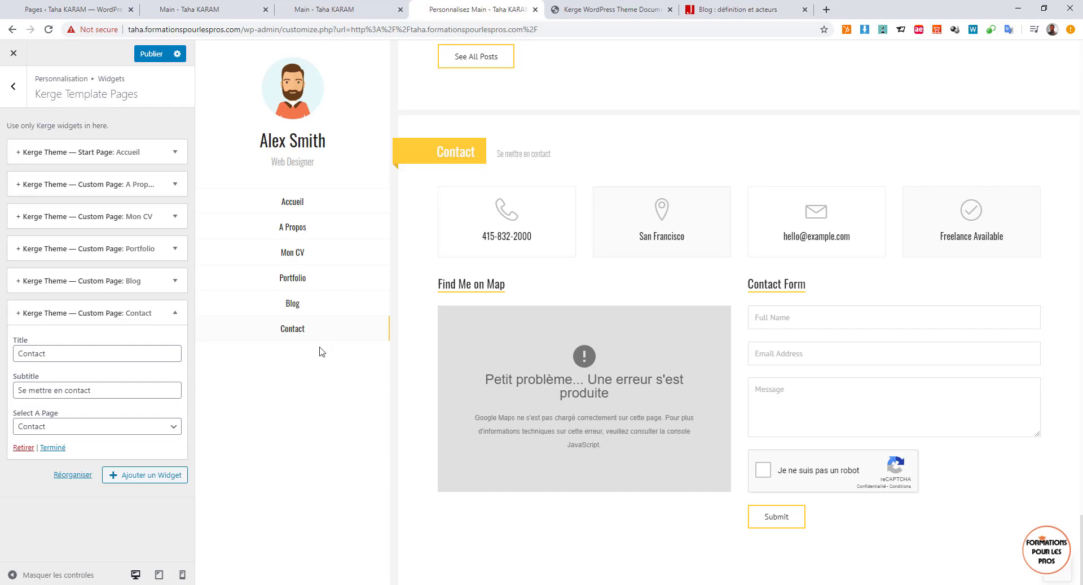
pyautogui.tripleClick(102, 386)
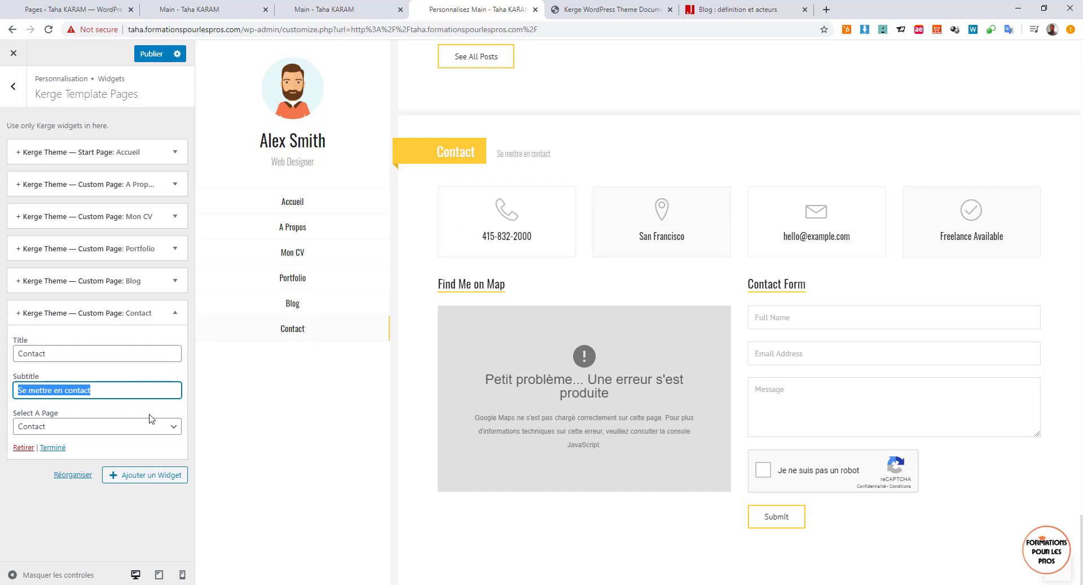
pyautogui.write("N'hésitez pas à")
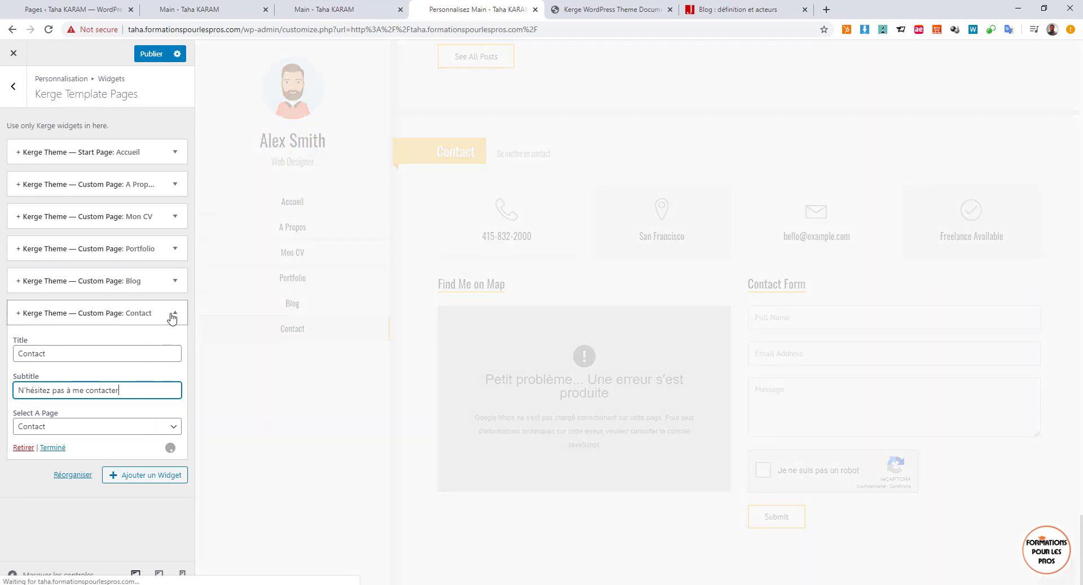
pyautogui.click(173, 319)
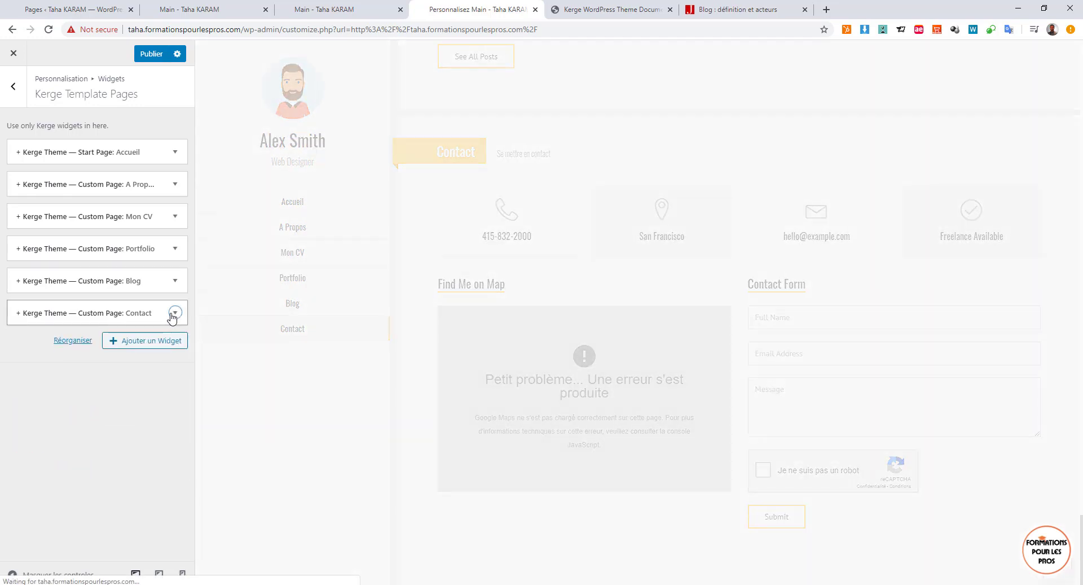
pyautogui.click(149, 57)
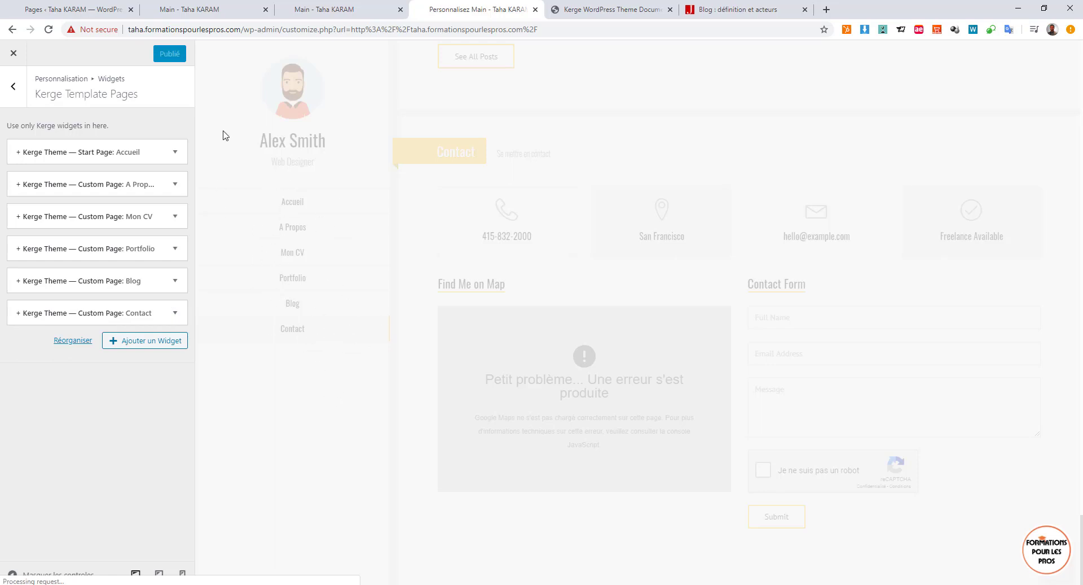
# - Try displaying the latest posts as the homepage in the homepage settings, examine the preview and switch back to a static page
pyautogui.click(16, 88)
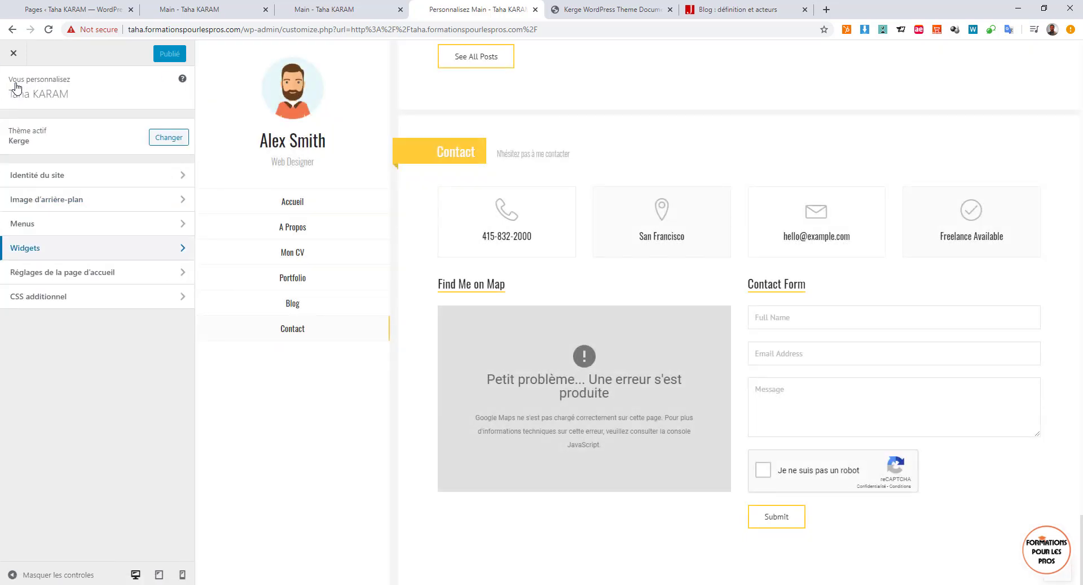
pyautogui.click(77, 274)
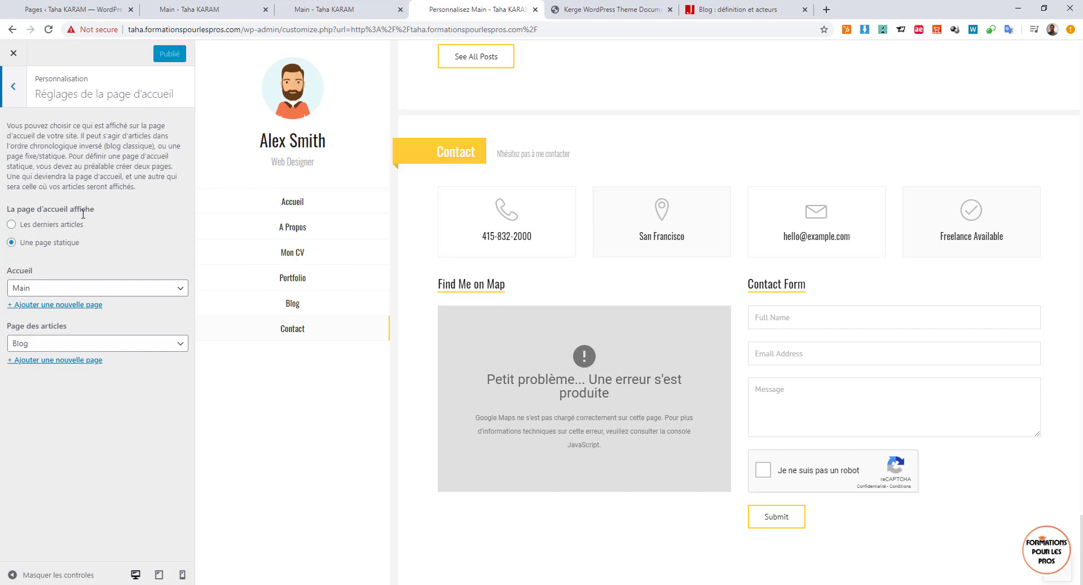
pyautogui.click(56, 228)
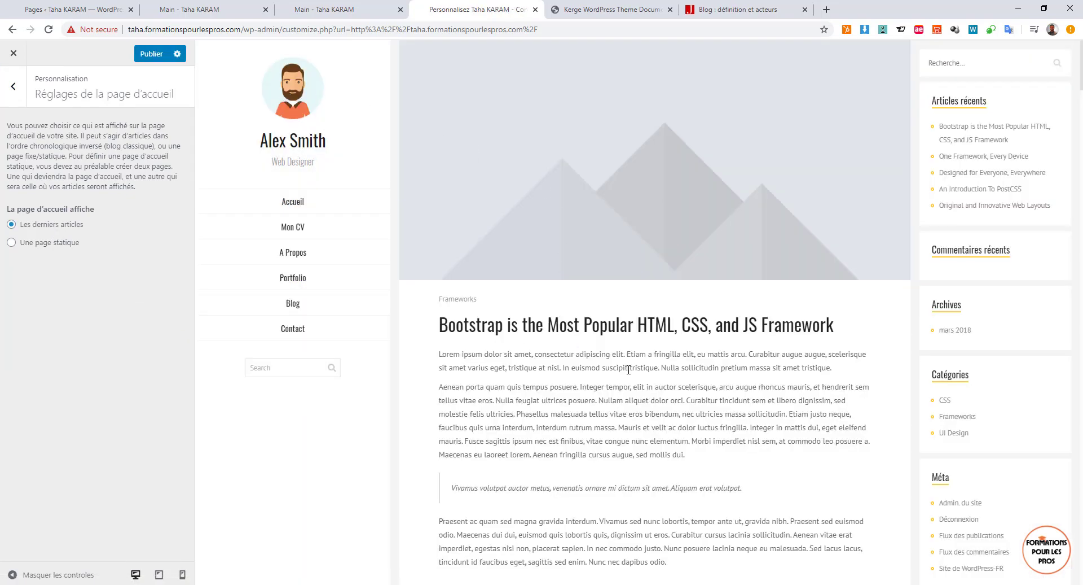
pyautogui.scroll(-5, 483, 307)
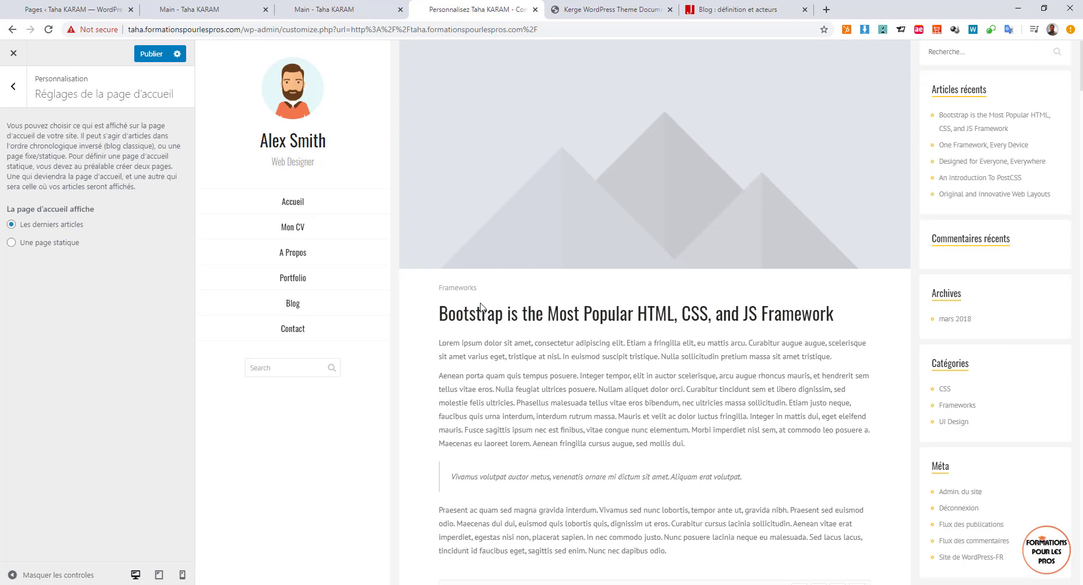
pyautogui.scroll(-10, 483, 307)
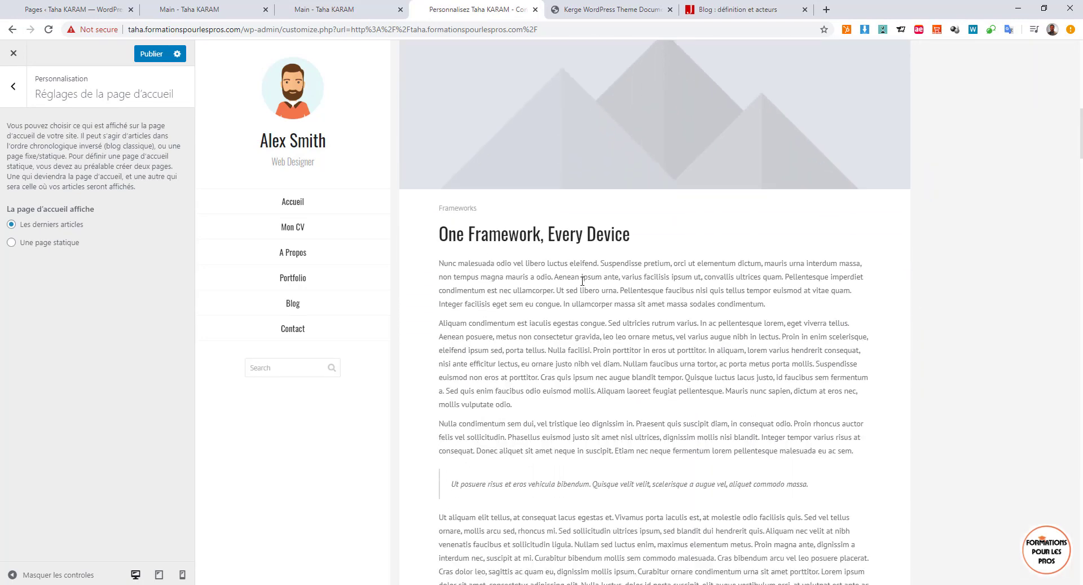
pyautogui.scroll(-10, 636, 254)
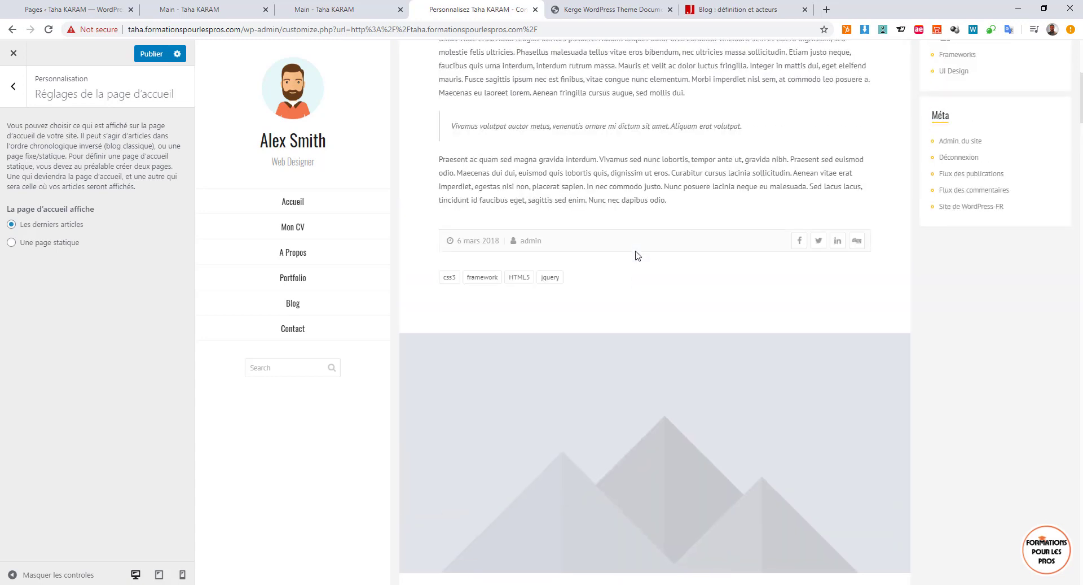
pyautogui.scroll(5, 636, 253)
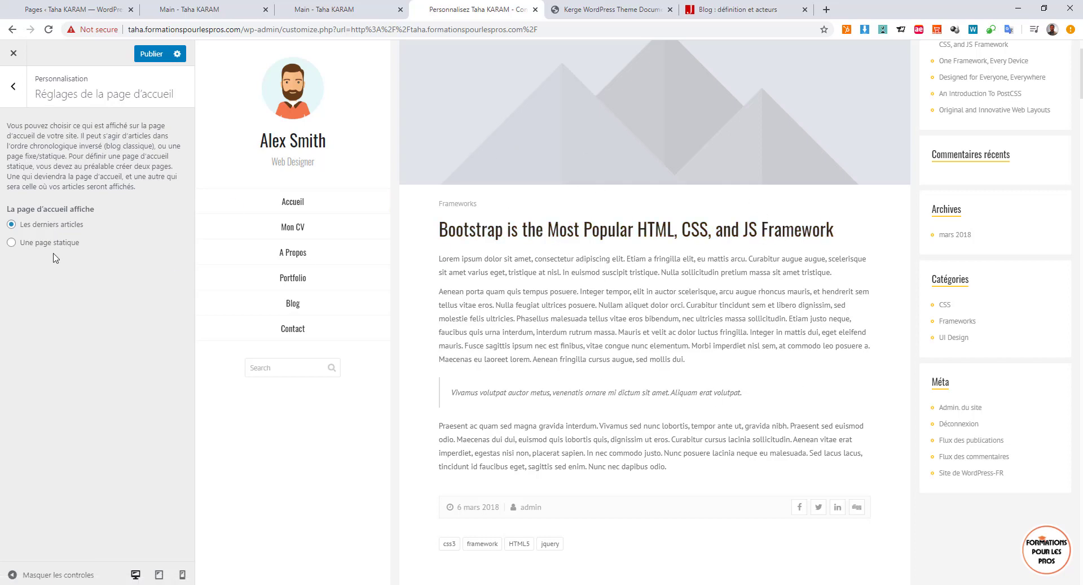
pyautogui.click(36, 247)
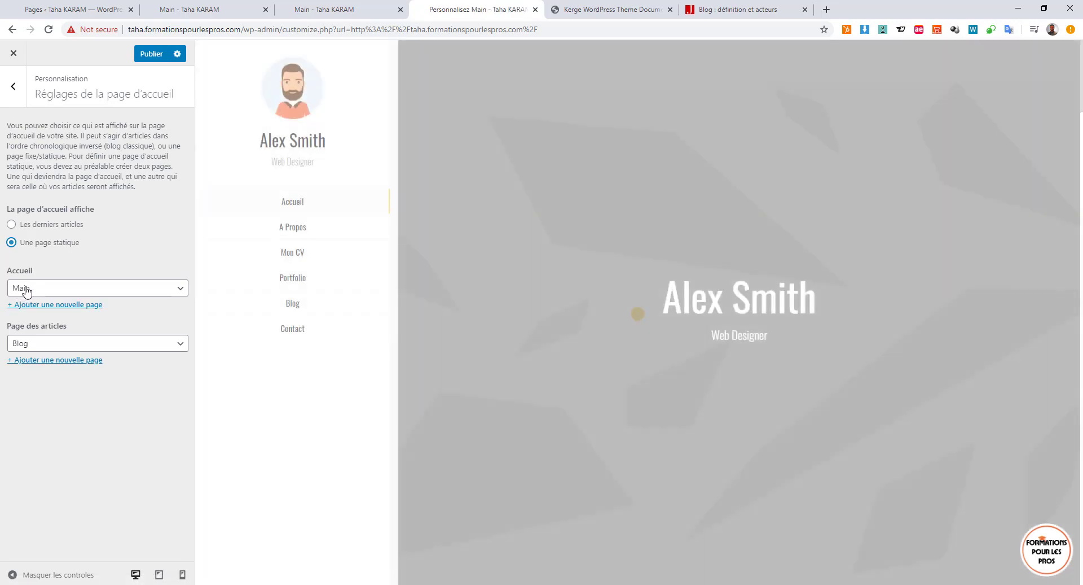
# - Try Home as the static homepage, set it back to Main and publish the homepage settings
pyautogui.click(27, 291)
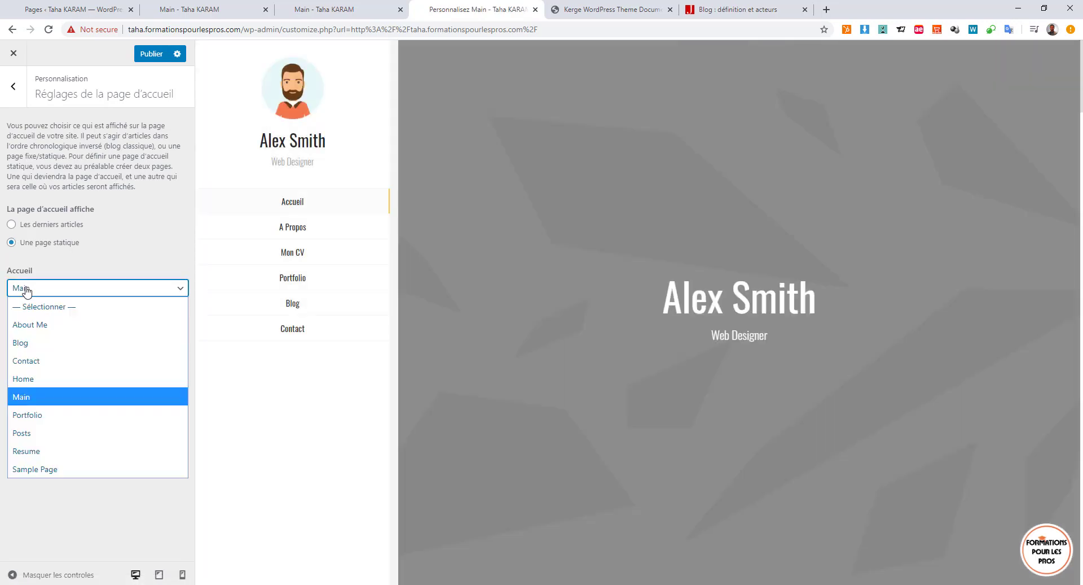
pyautogui.click(45, 379)
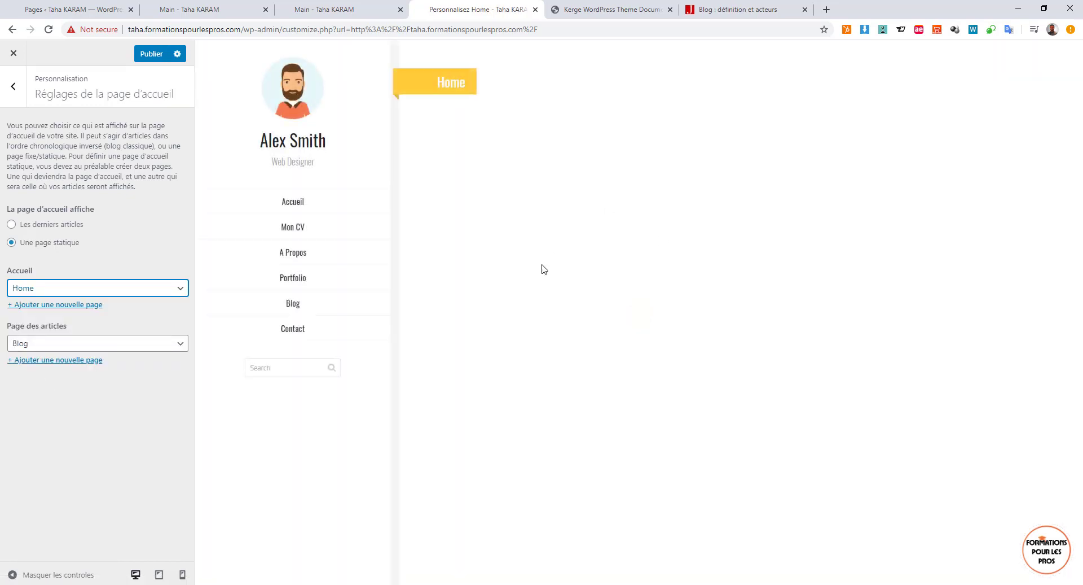
pyautogui.click(147, 292)
pyautogui.click(63, 399)
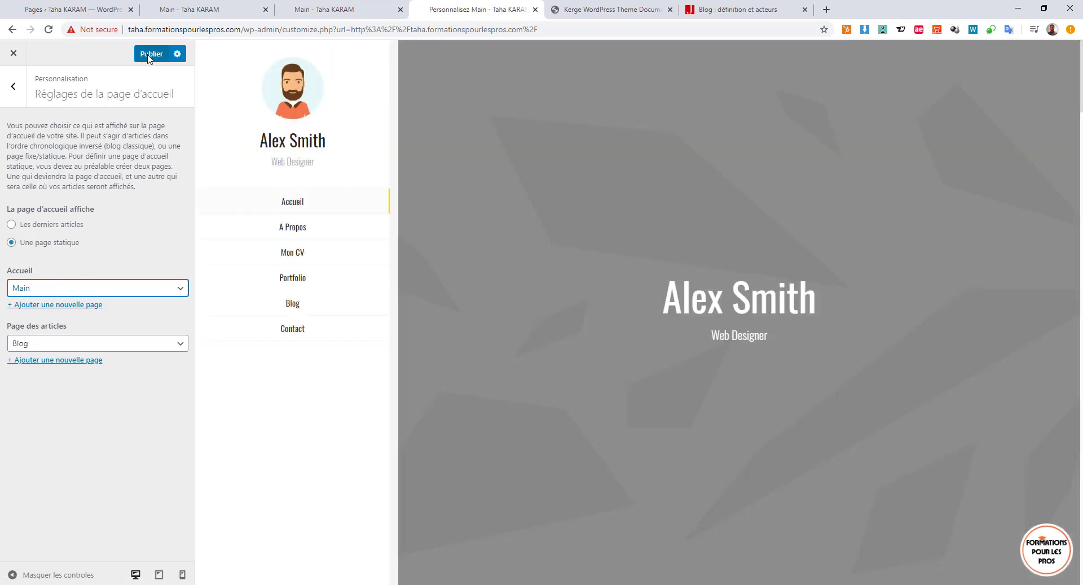
pyautogui.click(149, 55)
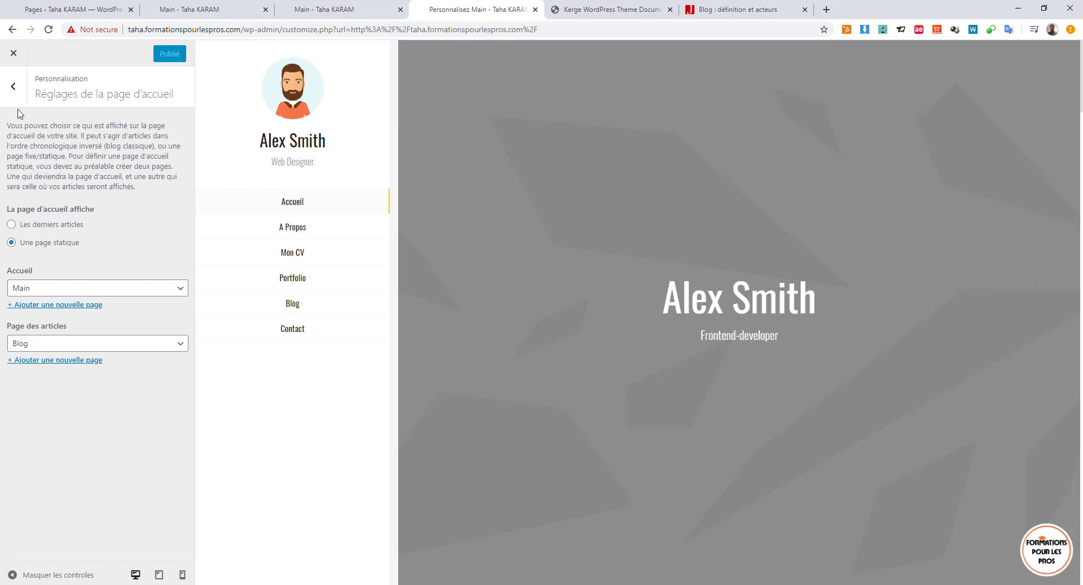
# - Examine the additional CSS section and return to the Customizer's main settings
pyautogui.click(13, 88)
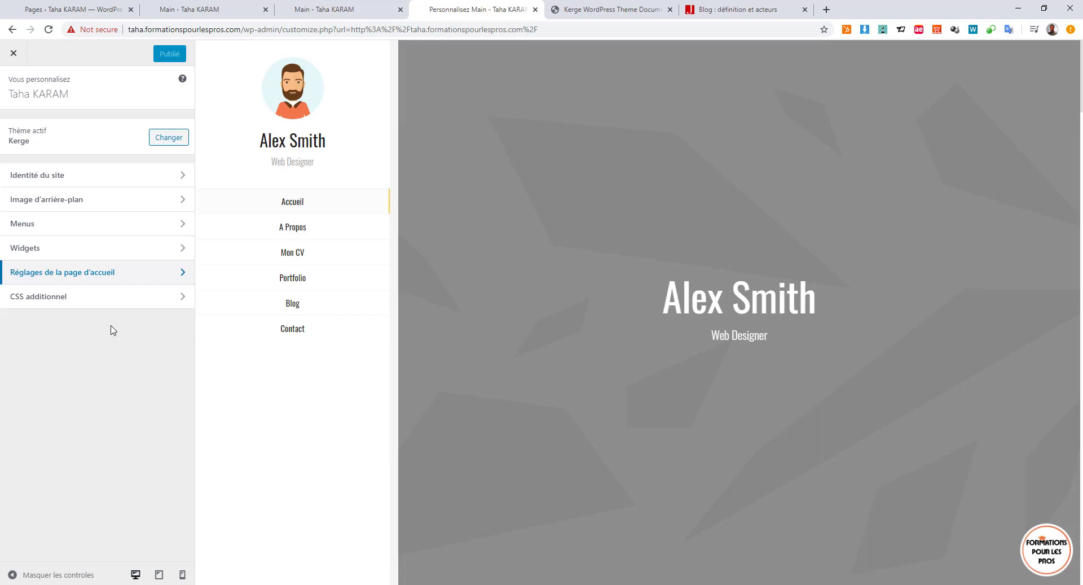
pyautogui.click(32, 298)
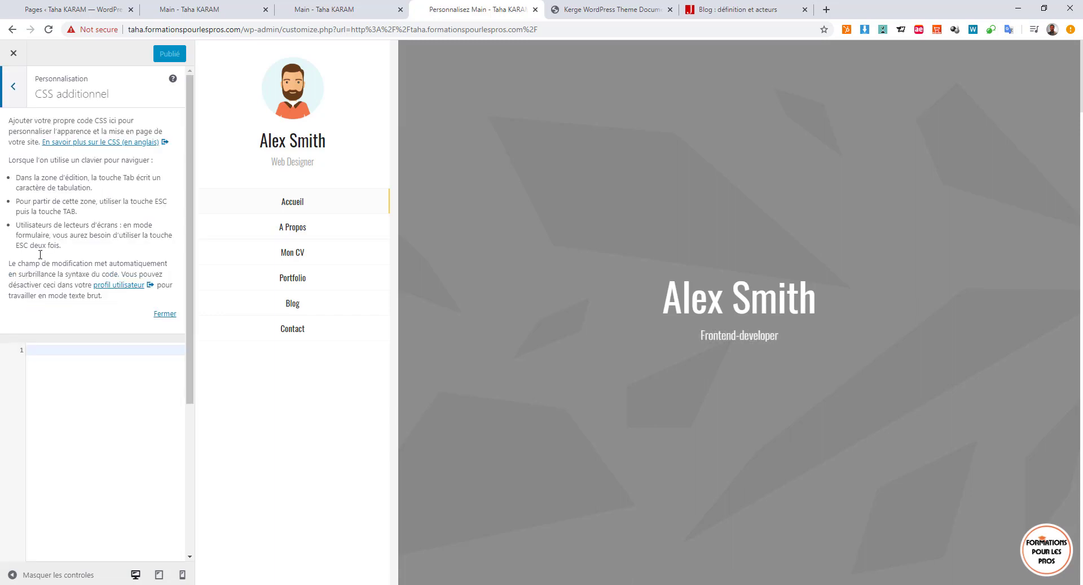
pyautogui.scroll(-2, 89, 412)
pyautogui.scroll(2, 90, 414)
pyautogui.click(14, 98)
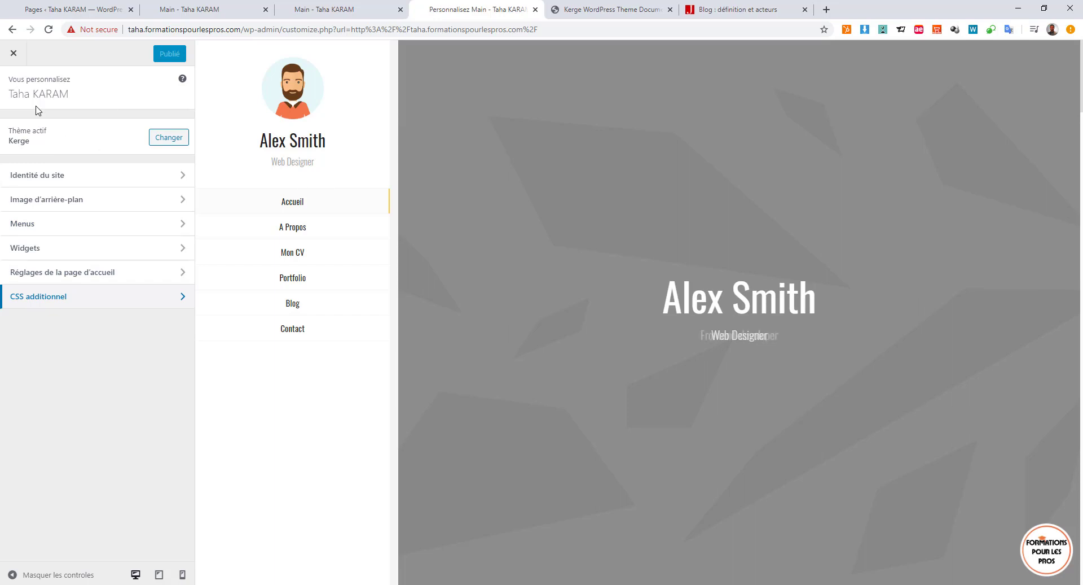
# - Close the Customizer and review the sections of the published one-page site
pyautogui.click(13, 55)
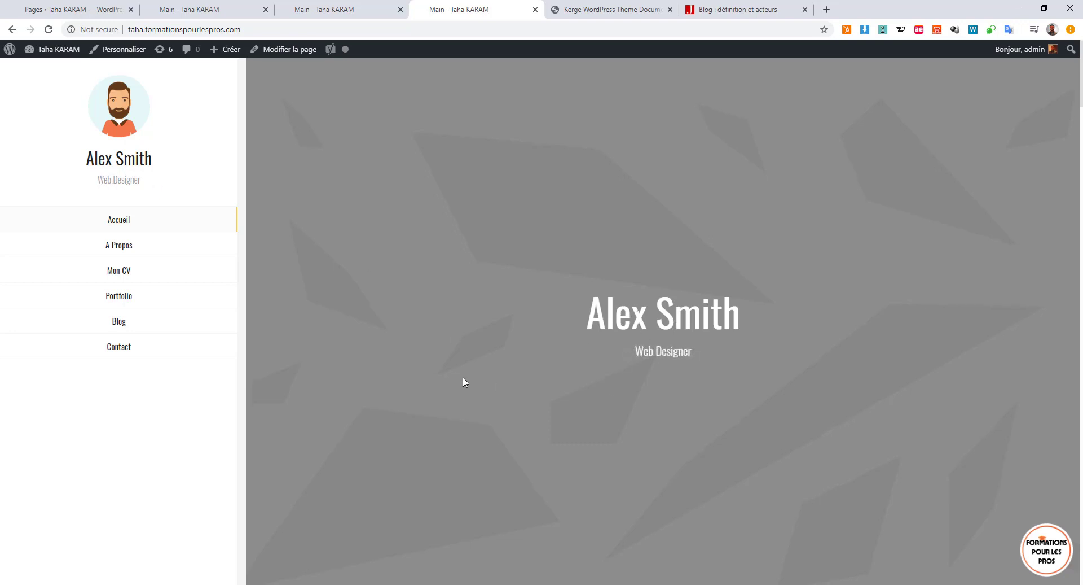
pyautogui.scroll(-10, 463, 377)
pyautogui.scroll(-3, 463, 382)
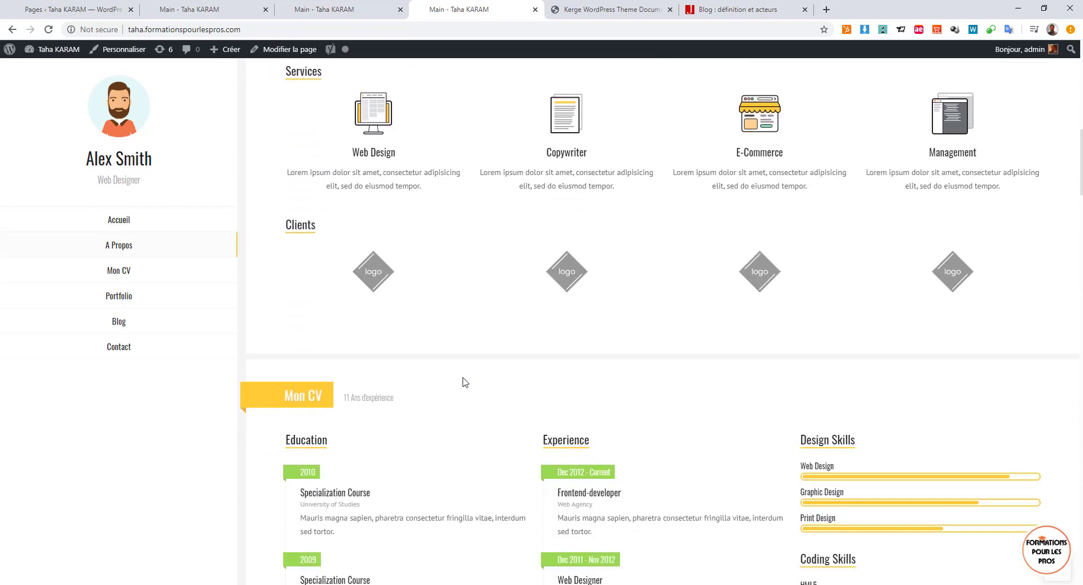